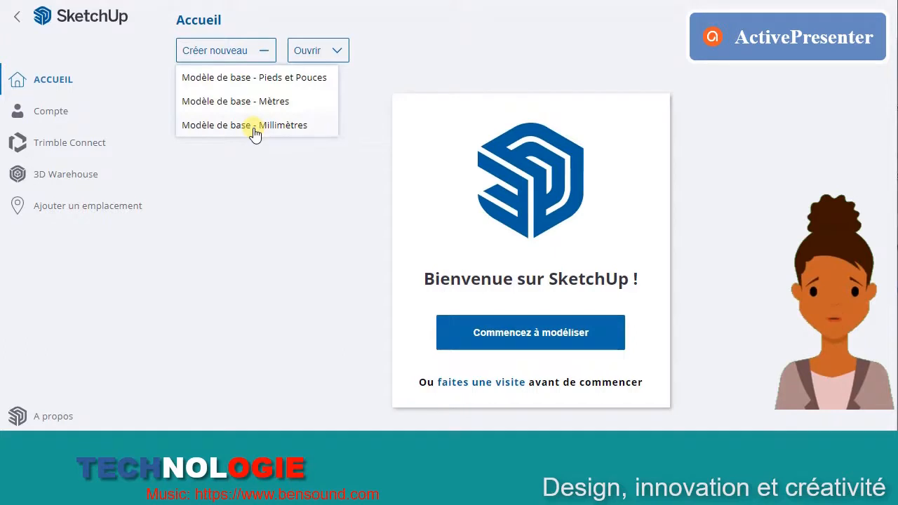
# Create a new model from the basic millimetre template.
pyautogui.click(255, 127)
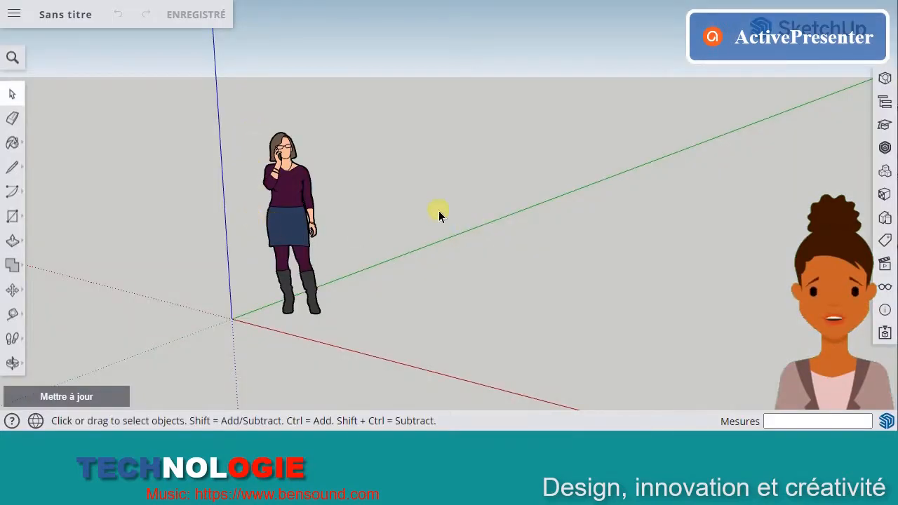
pyautogui.moveTo(507, 195)
pyautogui.mouseDown(button='middle')
pyautogui.moveTo(341, 201)
pyautogui.moveTo(254, 192)
pyautogui.moveTo(505, 197)
pyautogui.moveTo(543, 188)
pyautogui.moveTo(208, 196)
pyautogui.moveTo(507, 198)
pyautogui.mouseUp(button='middle')
pyautogui.press('o')
pyautogui.scroll(-3, 470, 203)
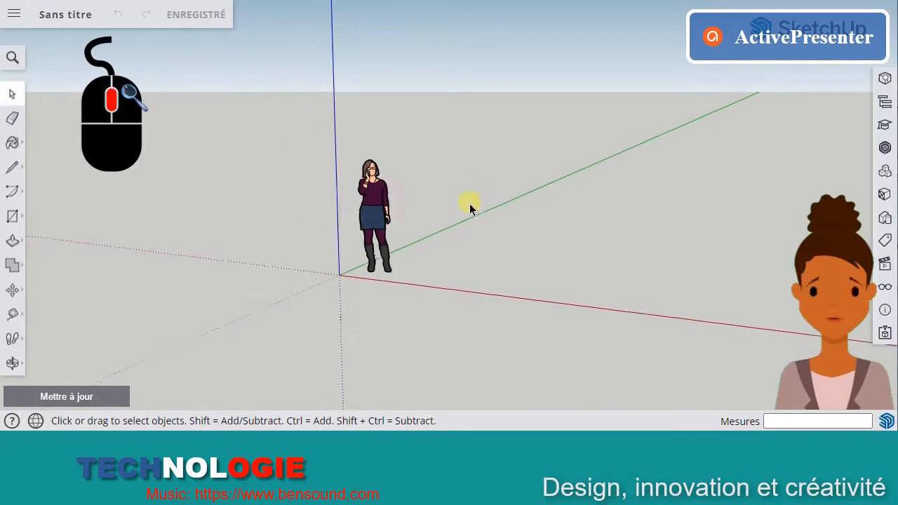
pyautogui.scroll(5, 469, 204)
pyautogui.scroll(-2, 469, 206)
pyautogui.scroll(1, 468, 208)
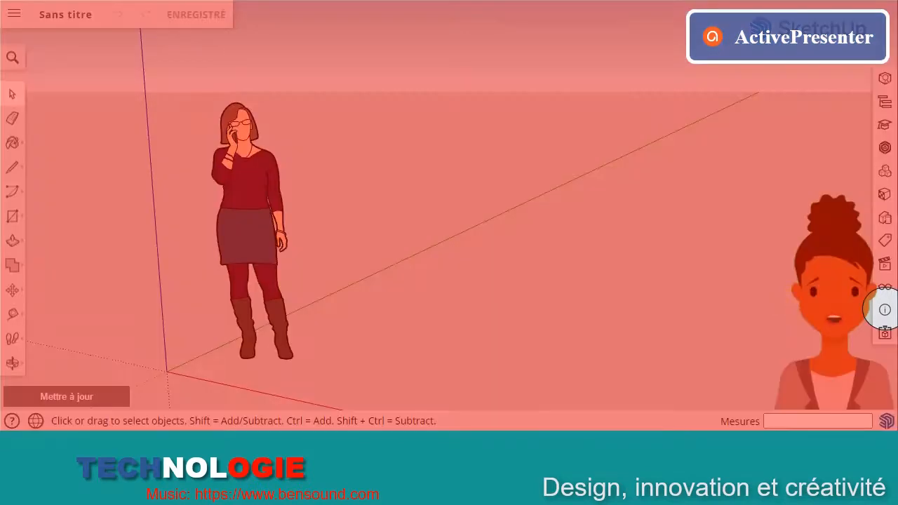
# Set the model's length precision to one decimal place (0.0) and review the angular unit settings.
pyautogui.click(885, 311)
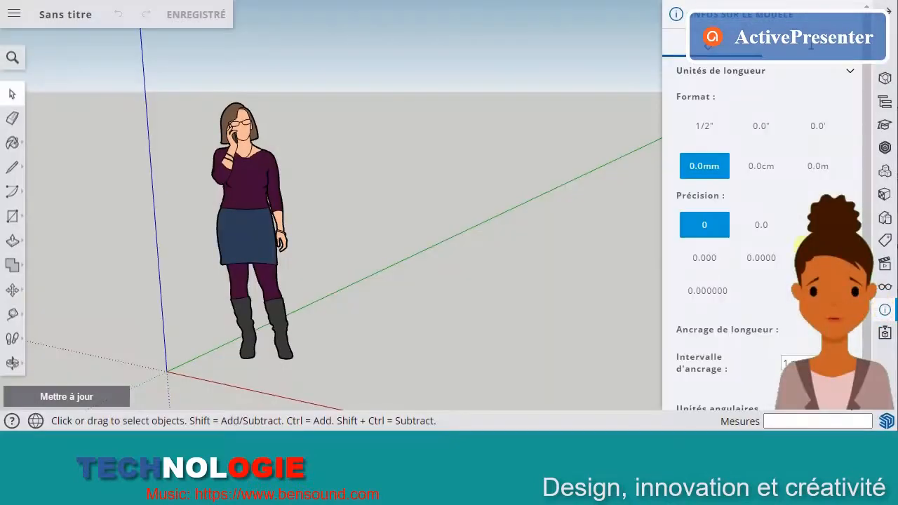
pyautogui.click(763, 230)
pyautogui.scroll(-1, 762, 277)
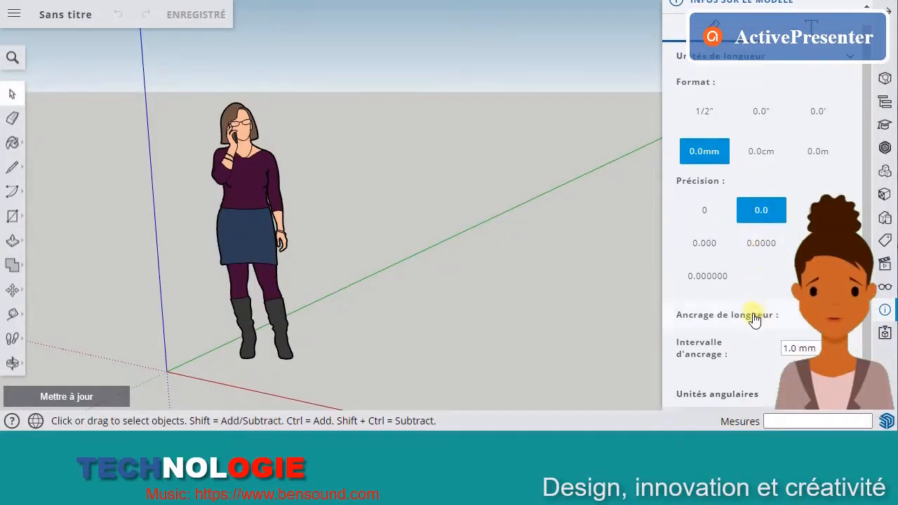
pyautogui.click(746, 400)
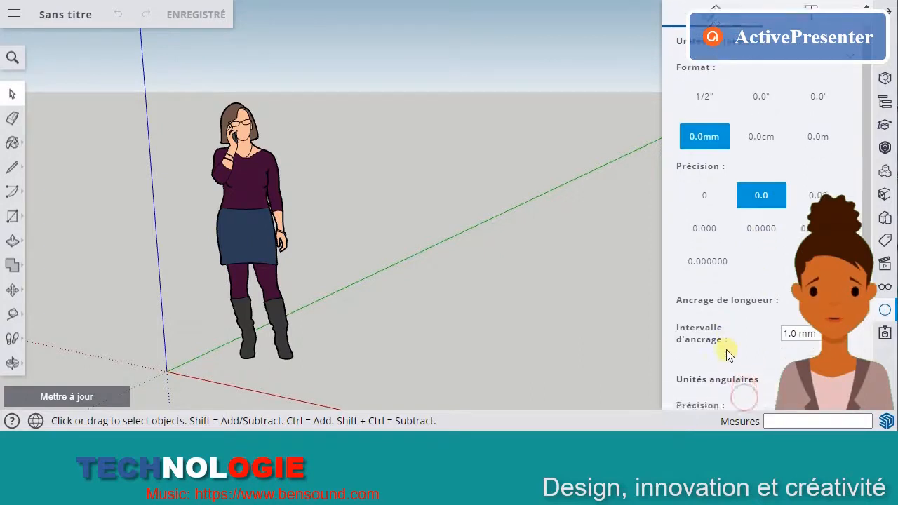
pyautogui.scroll(-3, 730, 349)
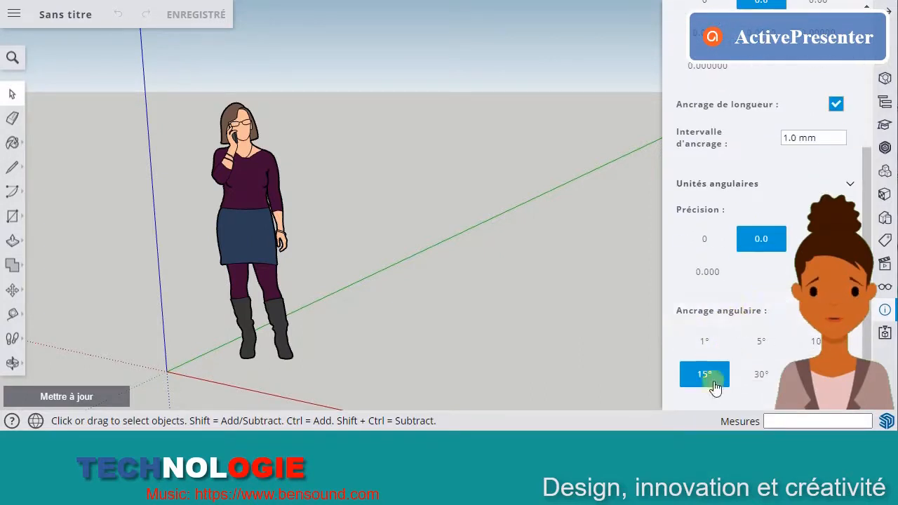
pyautogui.scroll(3, 777, 236)
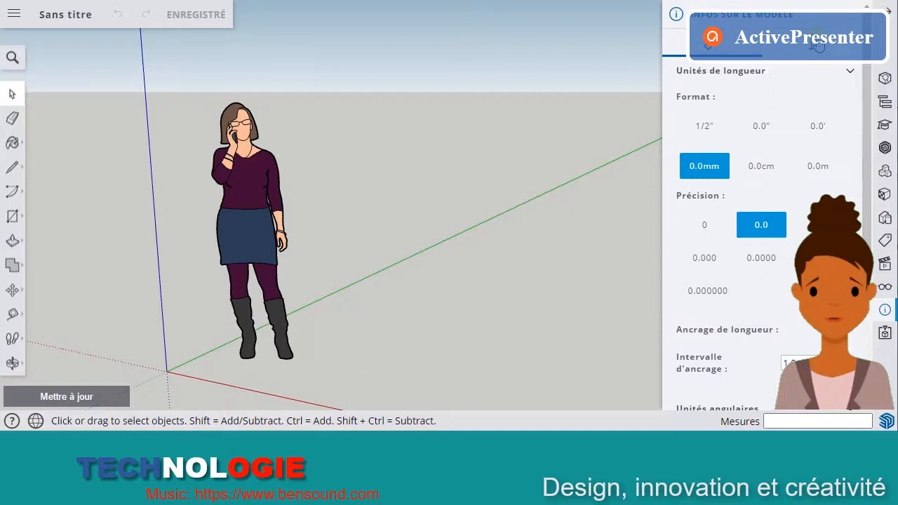
pyautogui.click(846, 16)
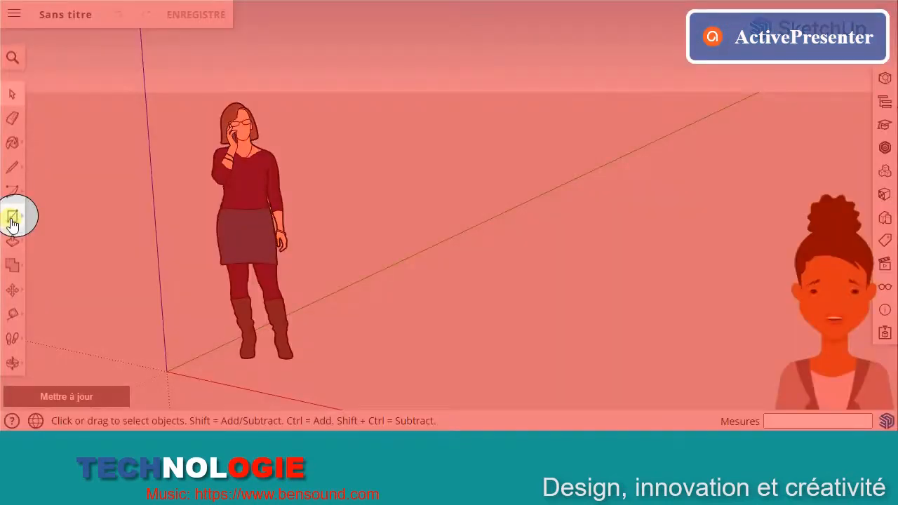
# Draw a 32 x 16 mm rectangle on the ground plane, starting at the origin with its long side along the red axis.
pyautogui.click(12, 217)
pyautogui.click(47, 160)
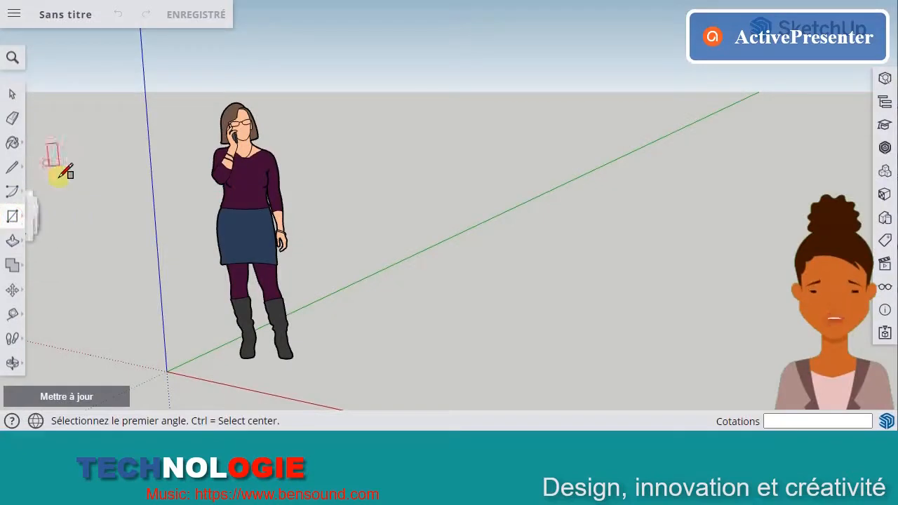
pyautogui.click(166, 372)
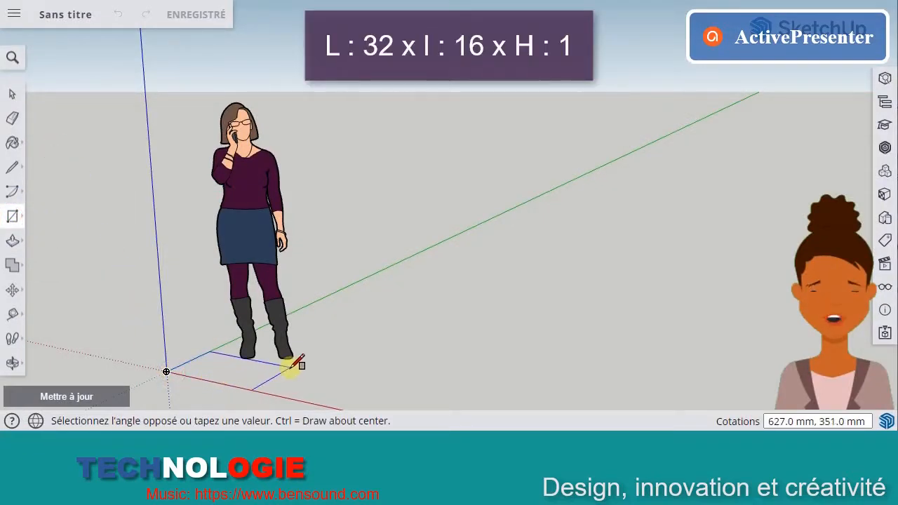
pyautogui.write('32,16')
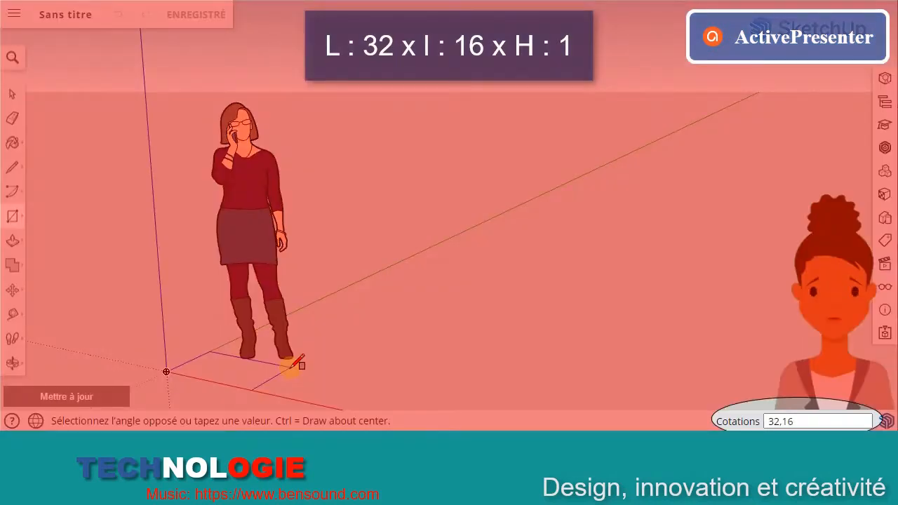
pyautogui.press('Return')
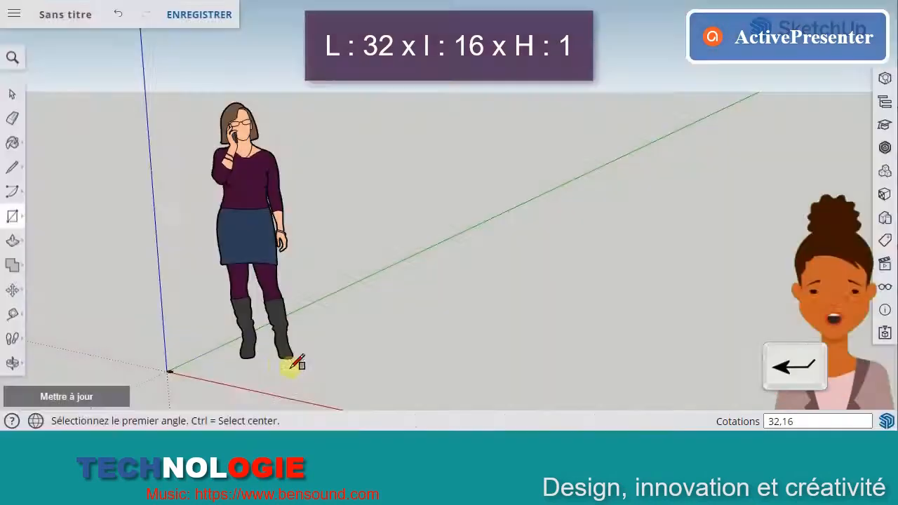
# Delete the standing human scale figure from the model.
pyautogui.click(11, 97)
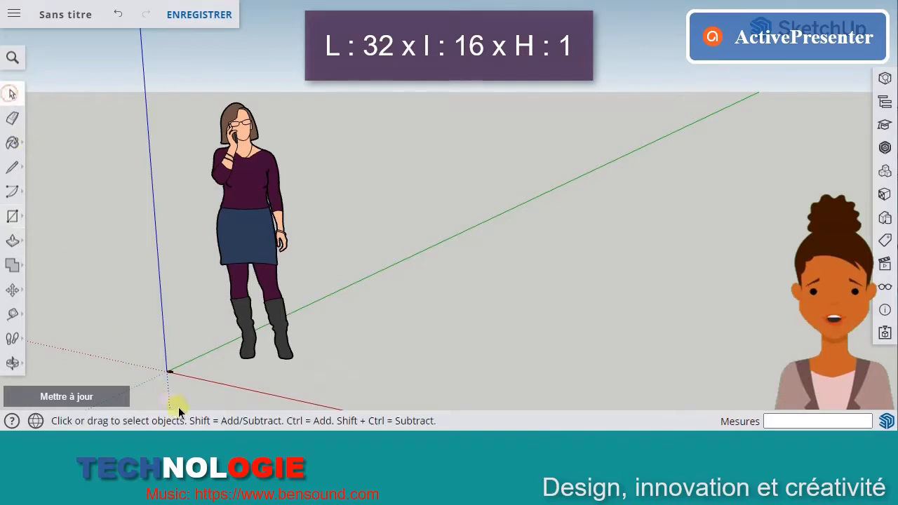
pyautogui.scroll(3, 176, 385)
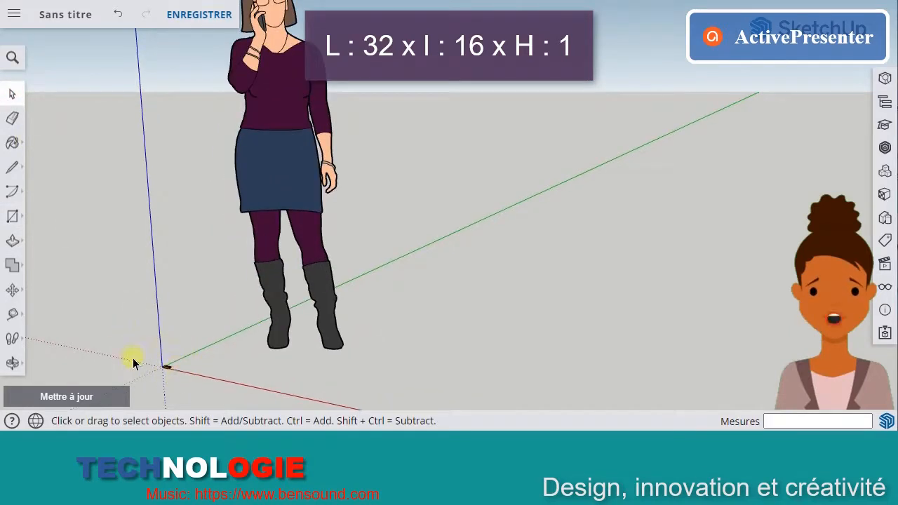
pyautogui.click(273, 192)
pyautogui.press('Delete')
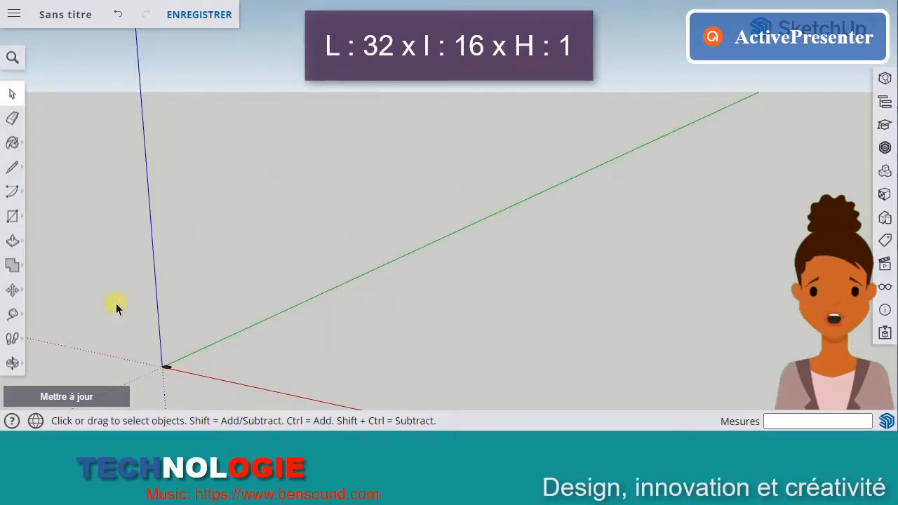
# Push/Pull the rectangle at the origin upward by 1 mm to form a thin base plate.
pyautogui.click(13, 341)
pyautogui.click(12, 363)
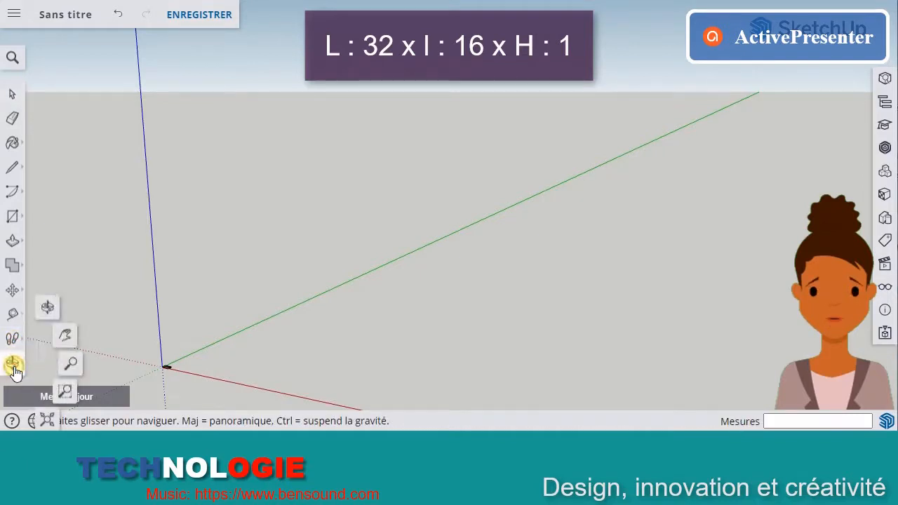
pyautogui.click(64, 391)
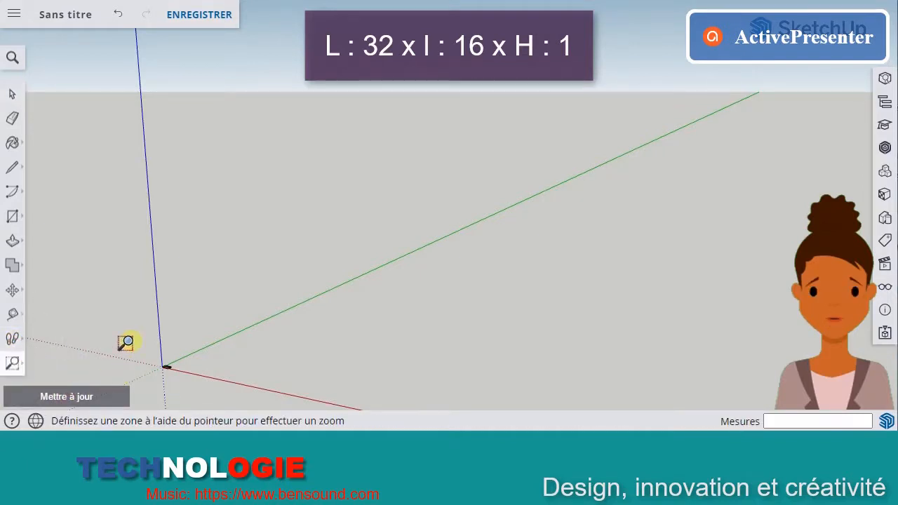
pyautogui.moveTo(127, 341); pyautogui.dragTo(190, 381)
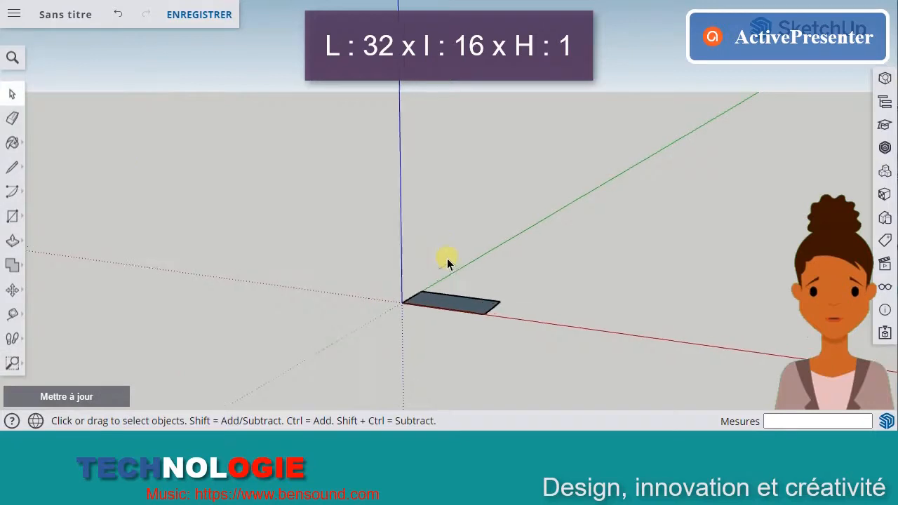
pyautogui.moveTo(461, 290)
pyautogui.keyDown('shift'); pyautogui.mouseDown(button='middle')
pyautogui.moveTo(394, 198)
pyautogui.moveTo(377, 223)
pyautogui.moveTo(369, 276)
pyautogui.mouseUp(button='middle'); pyautogui.keyUp('shift')
pyautogui.scroll(5, 365, 261)
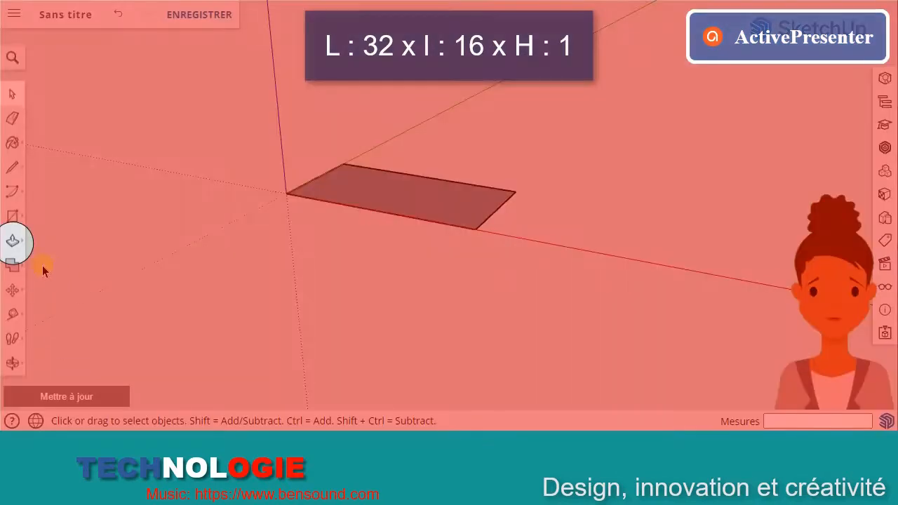
pyautogui.click(13, 241)
pyautogui.click(360, 197)
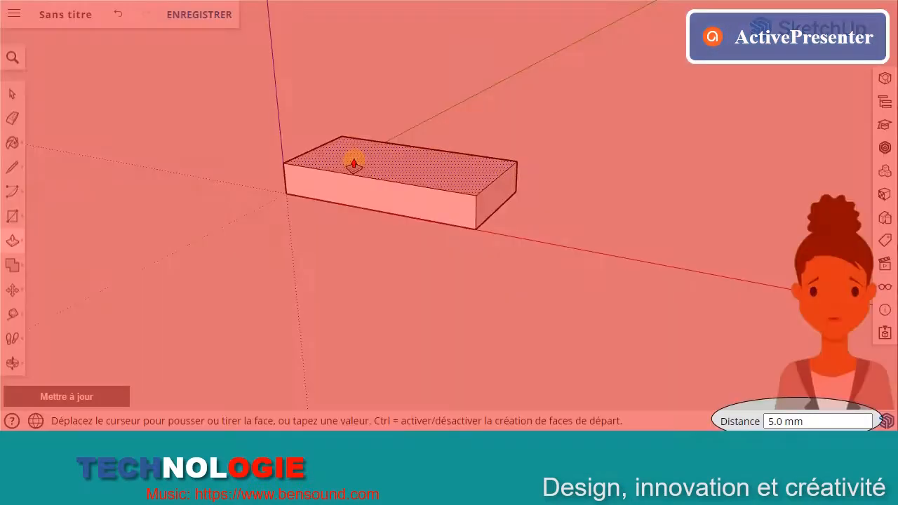
pyautogui.press('Return')
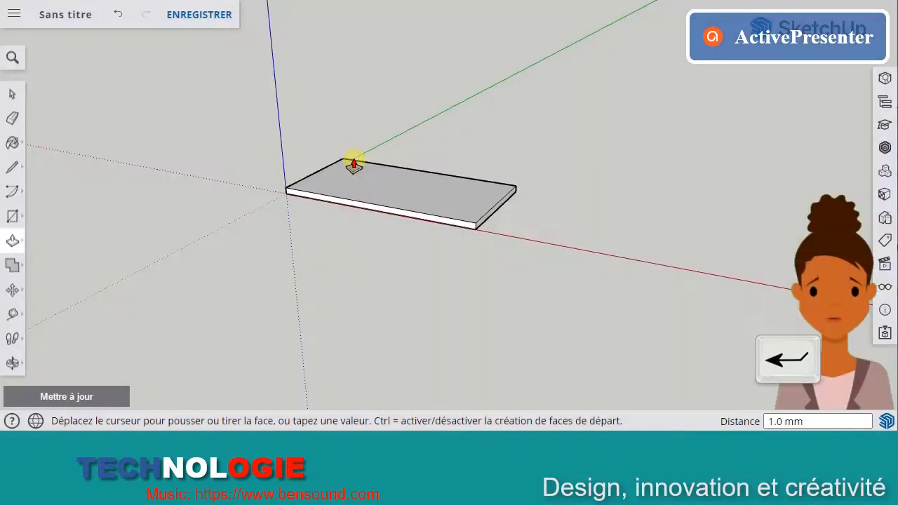
# Offset the outline of the base plate's top face inward by 1 mm.
pyautogui.click(21, 242)
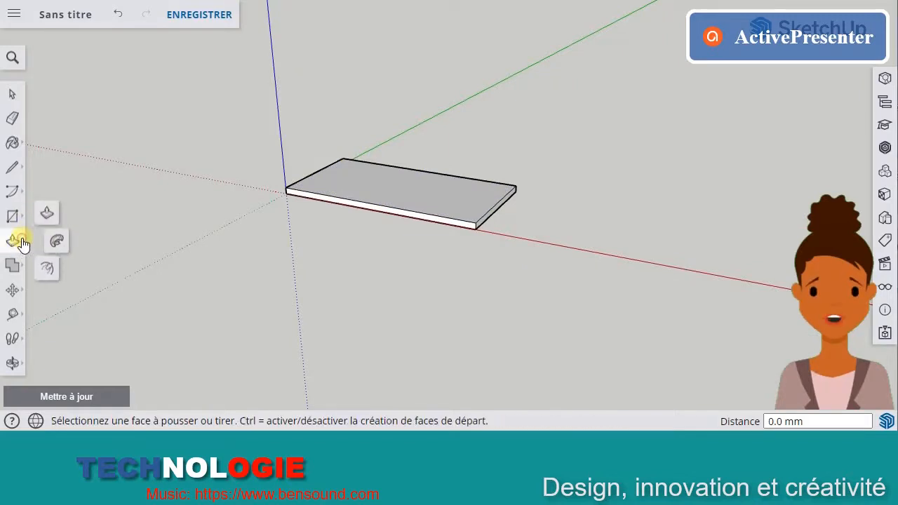
pyautogui.click(52, 265)
pyautogui.scroll(5, 352, 192)
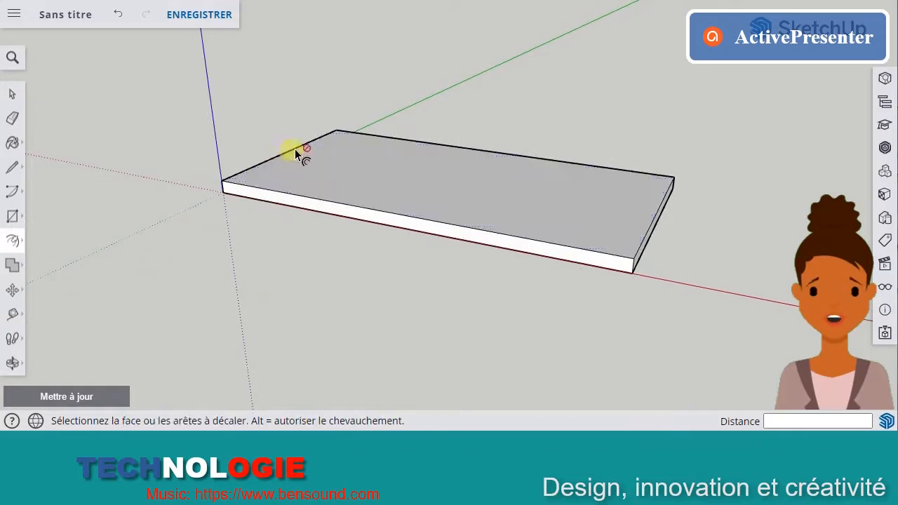
pyautogui.click(239, 176)
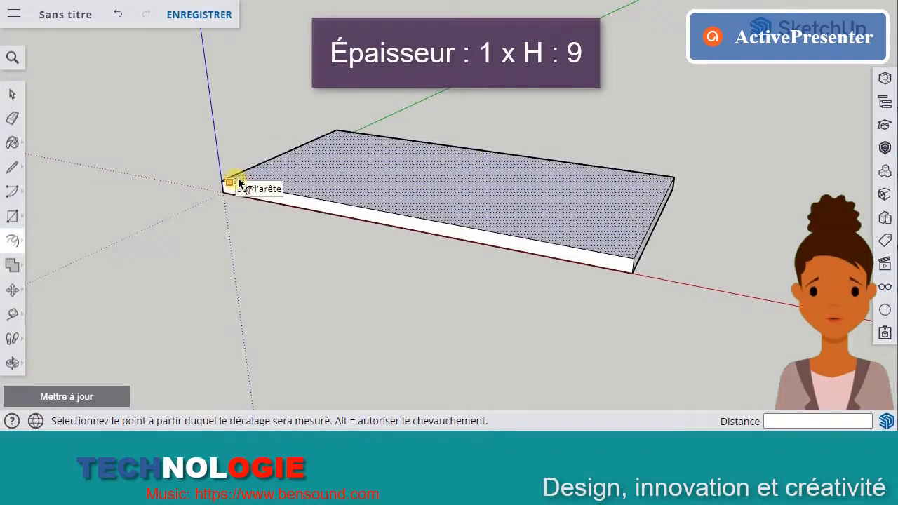
pyautogui.click(238, 177)
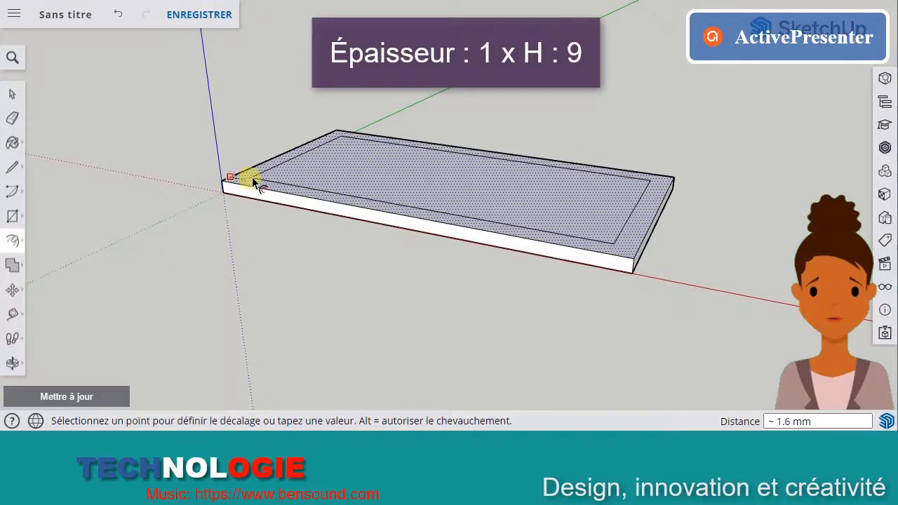
pyautogui.write('1')
pyautogui.press('Return')
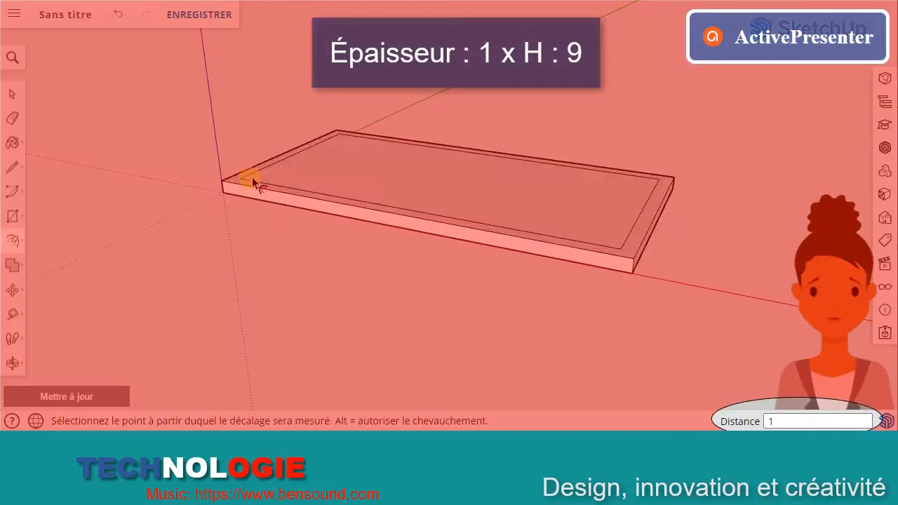
pyautogui.click(13, 94)
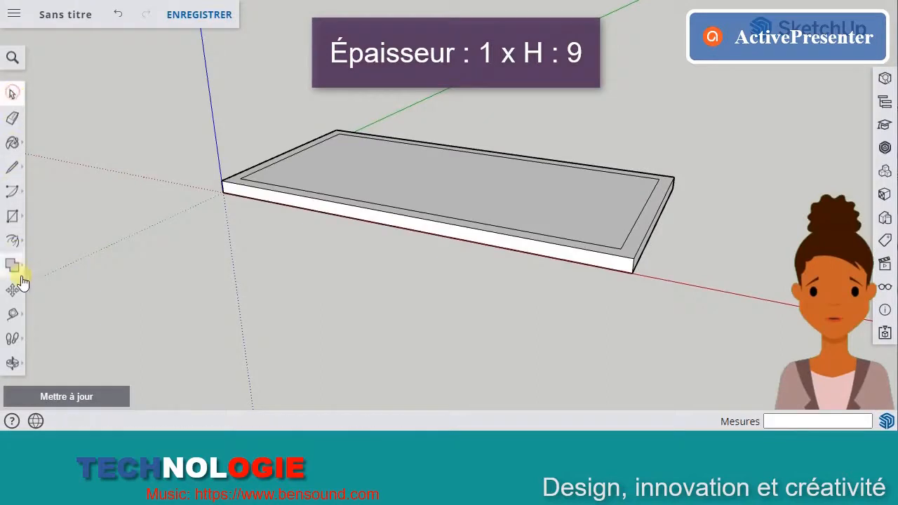
# Push/Pull the 1 mm rim on the base plate's top face upward by 9 mm to raise the box walls.
pyautogui.click(15, 244)
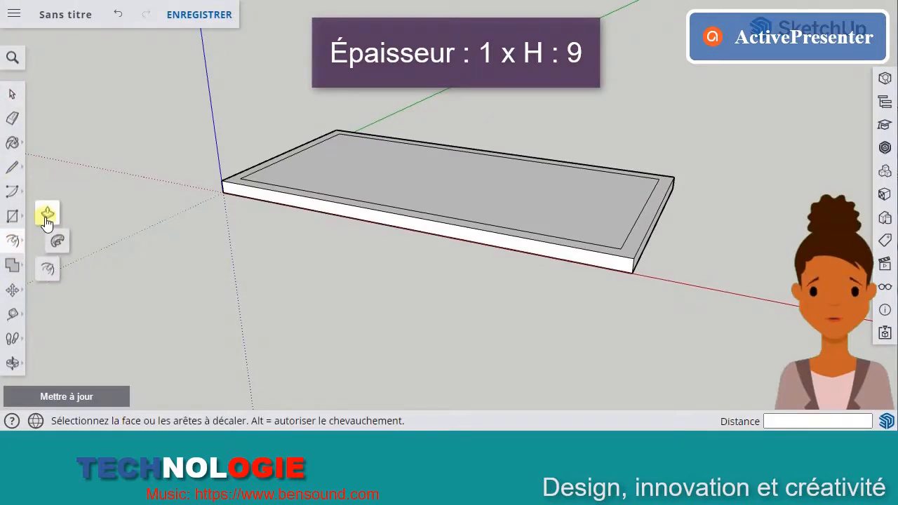
pyautogui.click(46, 214)
pyautogui.click(236, 182)
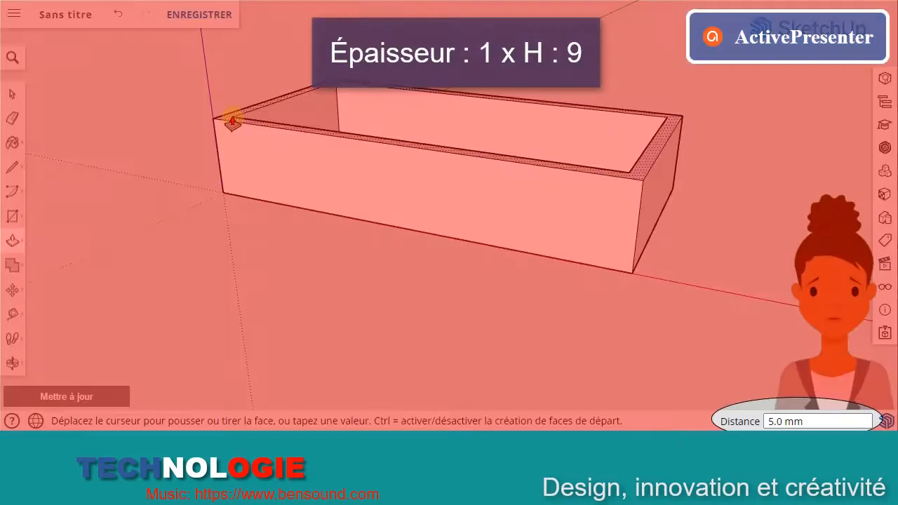
pyautogui.write('9')
pyautogui.press('Return')
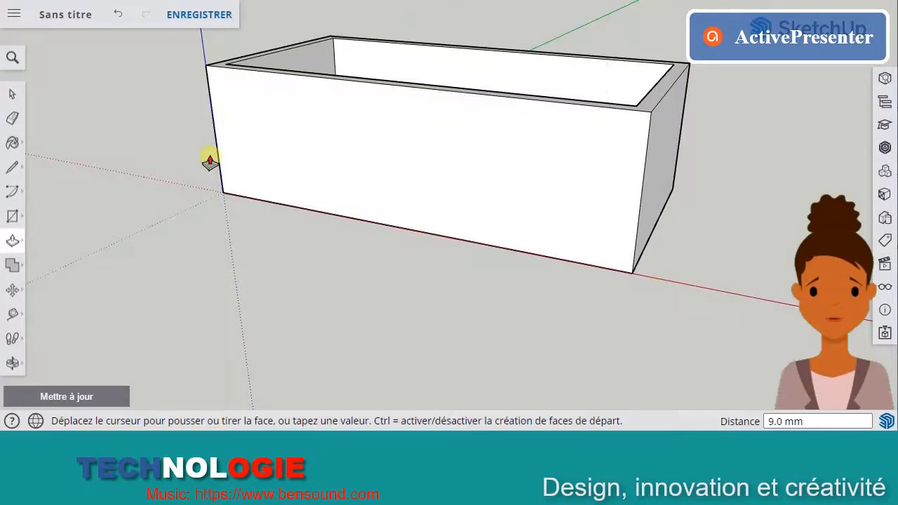
pyautogui.click(14, 96)
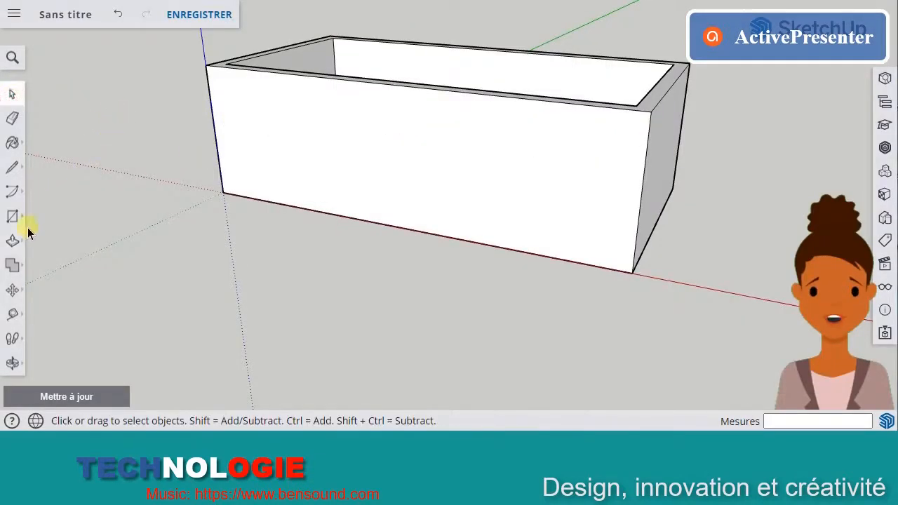
# Dimension the box's full height along the vertical corner edge at the origin, placing the dimension outside the box.
pyautogui.click(21, 316)
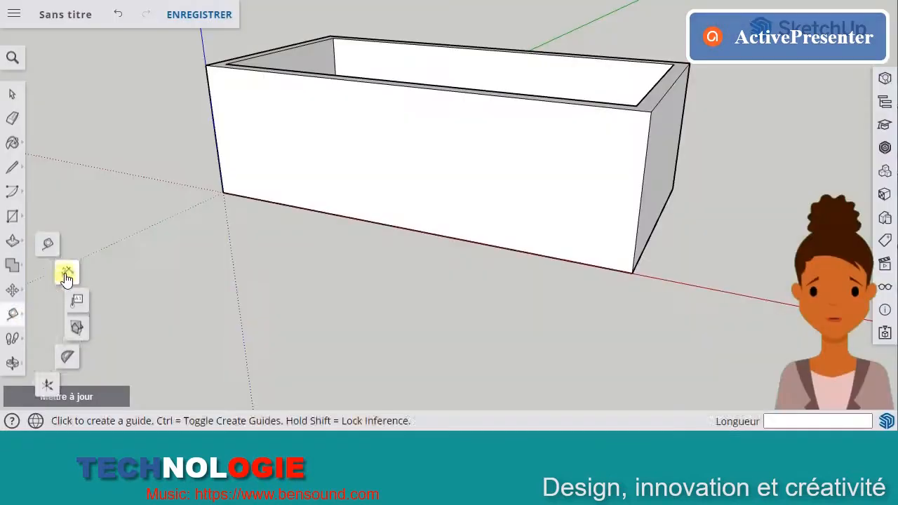
pyautogui.click(63, 274)
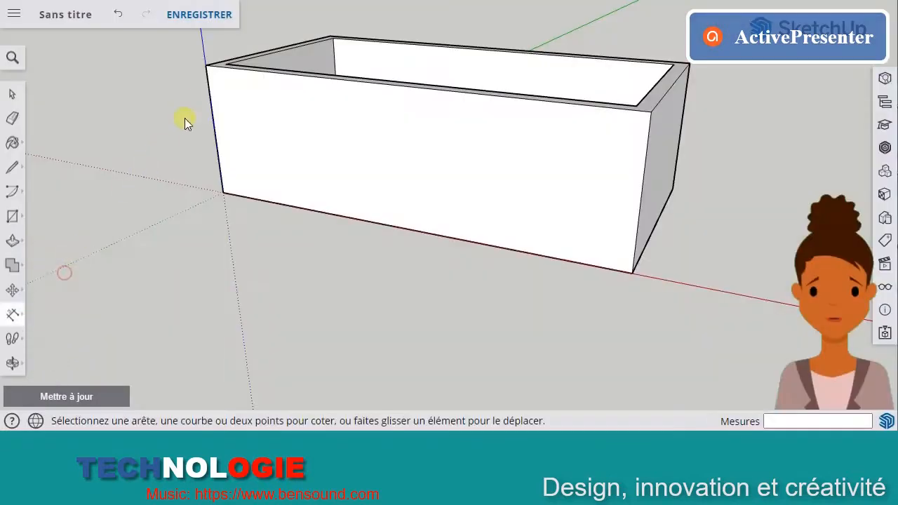
pyautogui.click(206, 65)
pyautogui.click(223, 193)
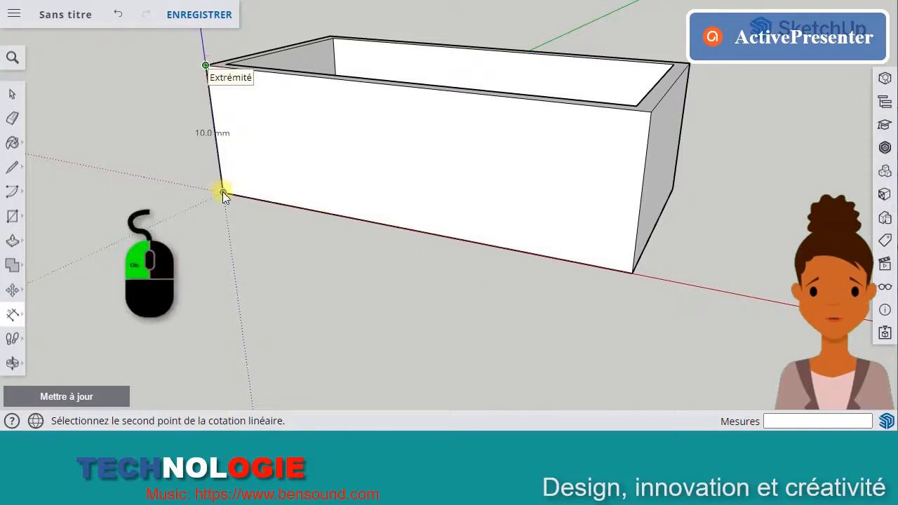
pyautogui.click(157, 192)
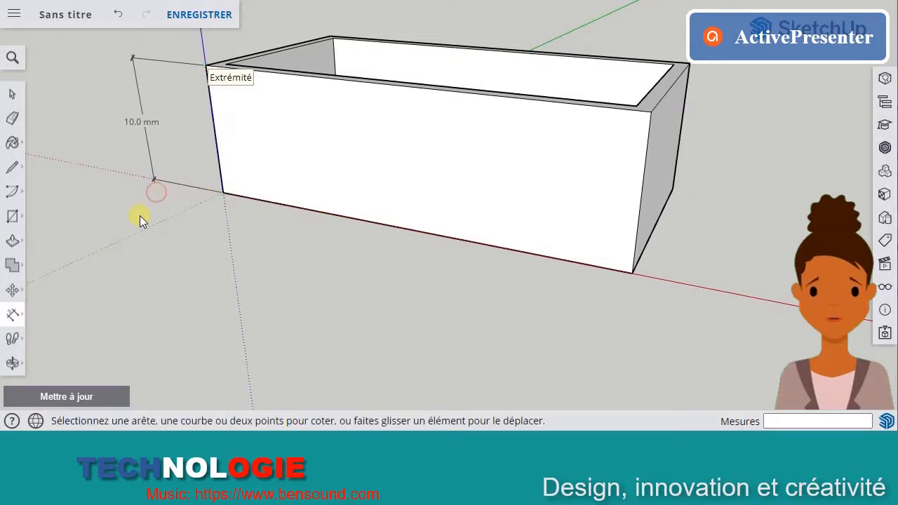
pyautogui.click(13, 96)
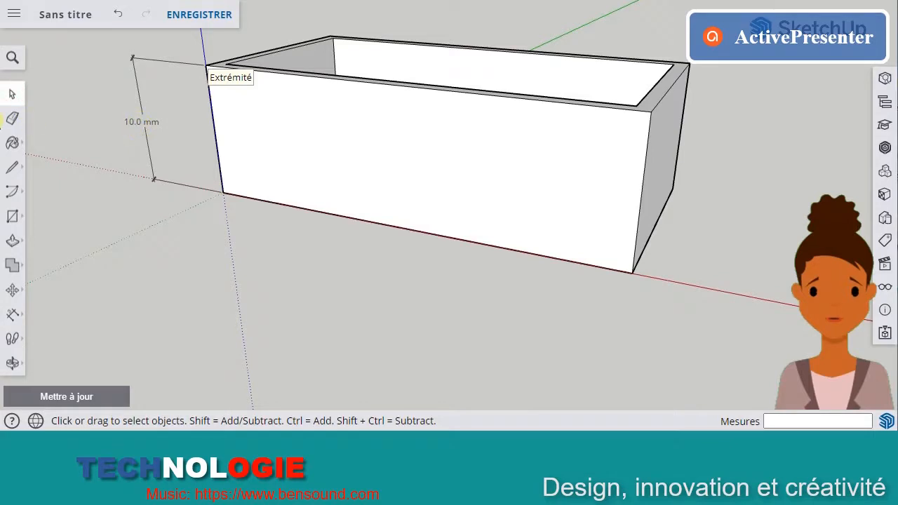
# Erase the height dimension beside the box.
pyautogui.click(12, 118)
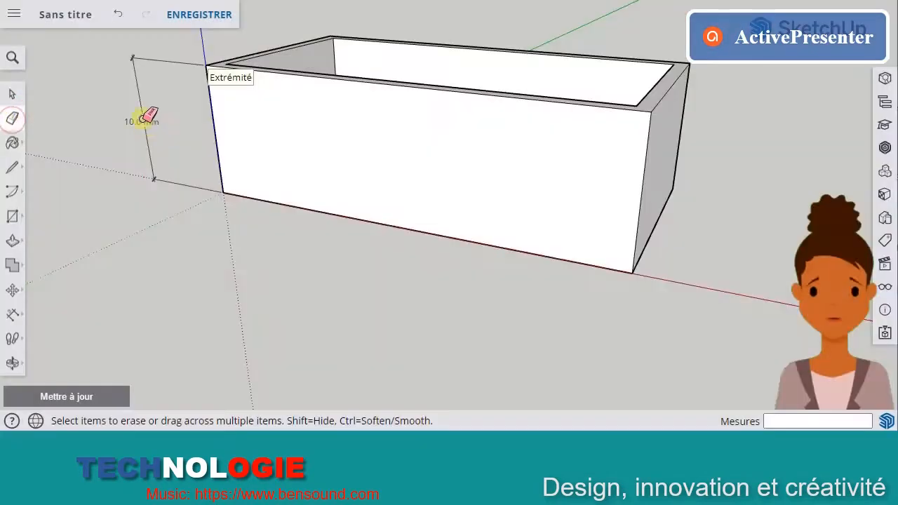
pyautogui.click(141, 121)
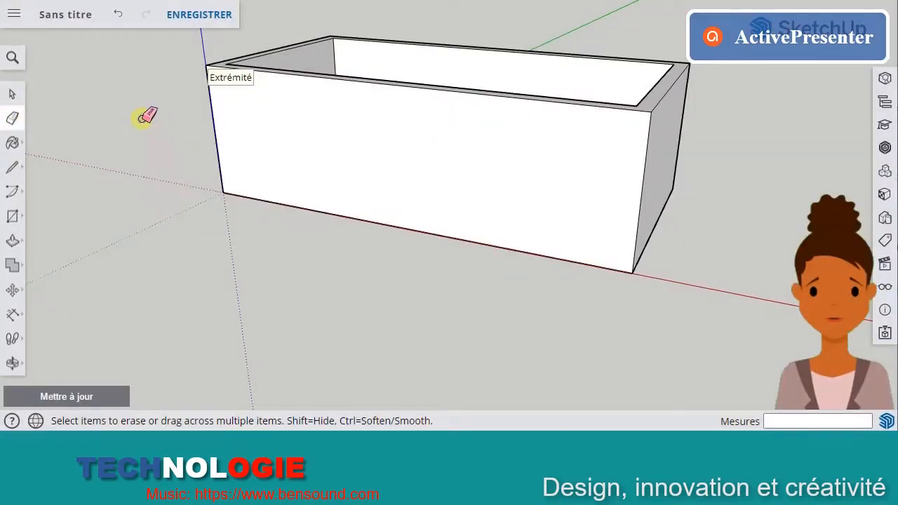
pyautogui.click(12, 95)
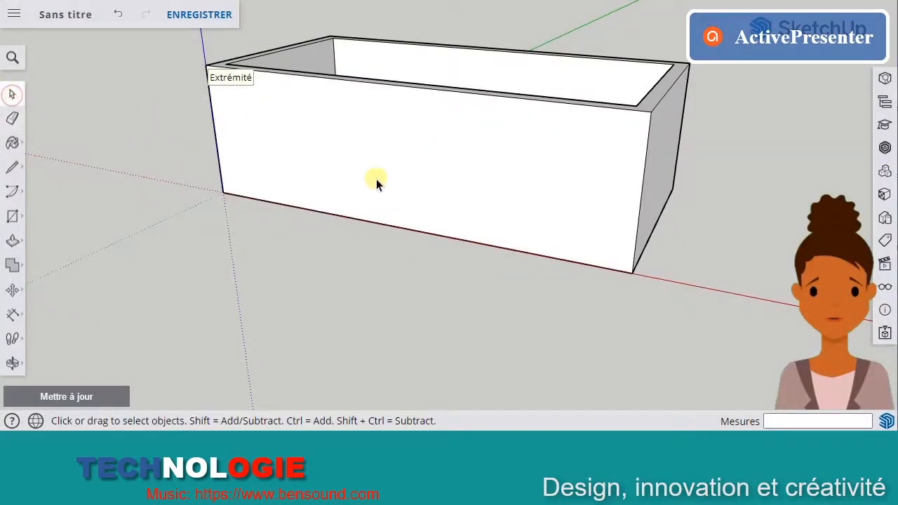
# Rotate the whole box 180° around the red axis direction about its outer top rim corner, turning it upside down.
pyautogui.moveTo(377, 181); pyautogui.dragTo(278, 203, button='middle')
pyautogui.scroll(-3, 401, 197)
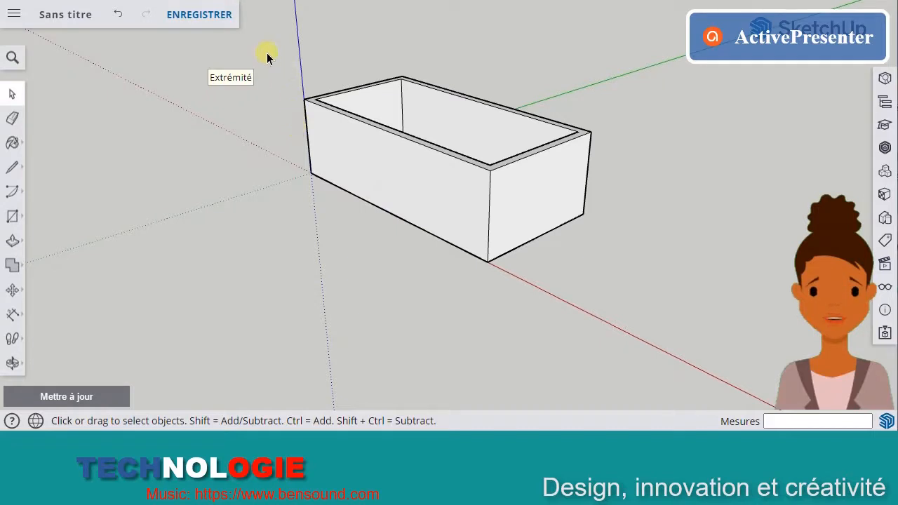
pyautogui.moveTo(267, 46); pyautogui.dragTo(636, 313)
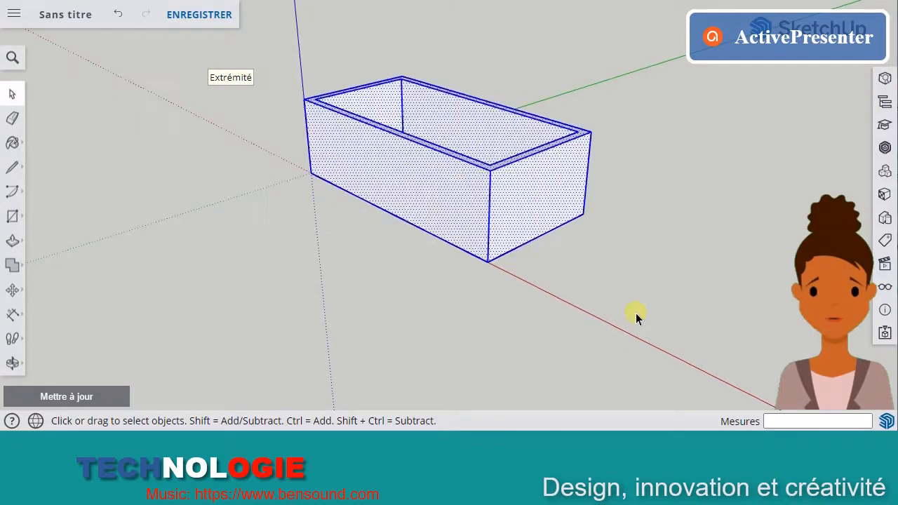
pyautogui.click(16, 291)
pyautogui.click(58, 290)
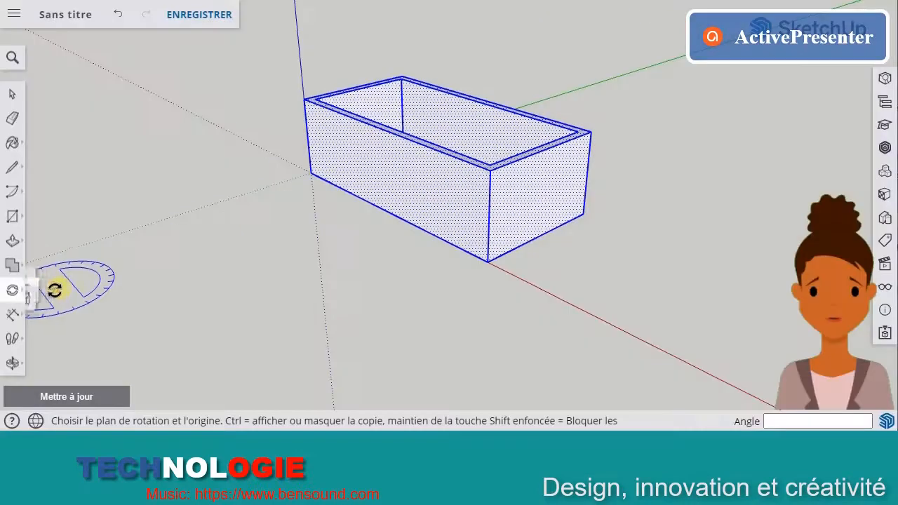
pyautogui.click(491, 172)
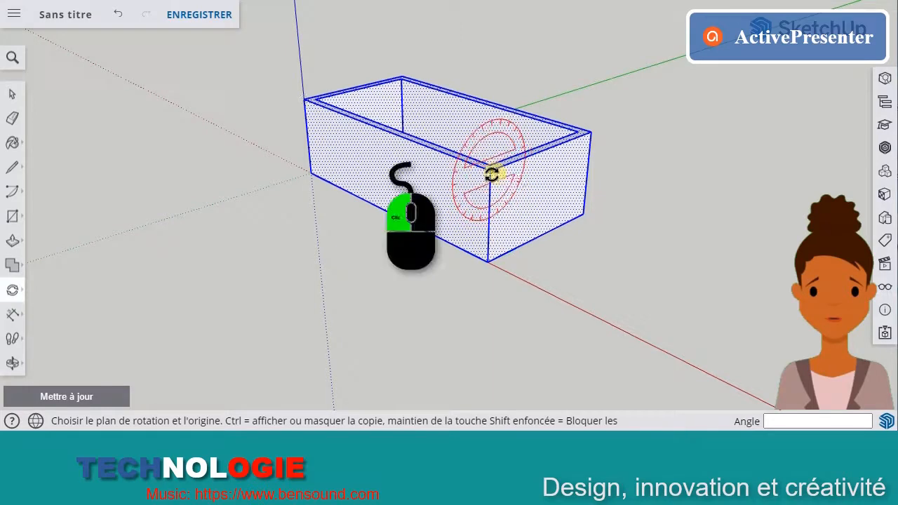
pyautogui.click(548, 151)
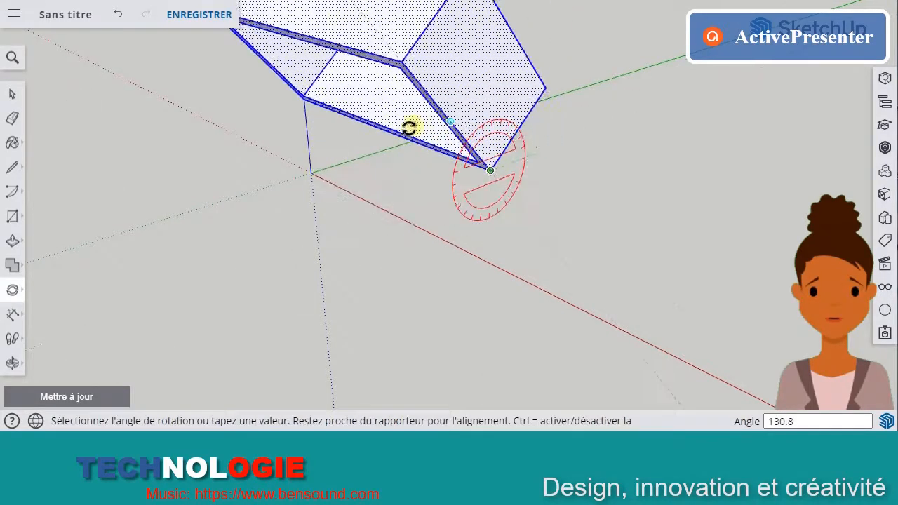
pyautogui.click(363, 223)
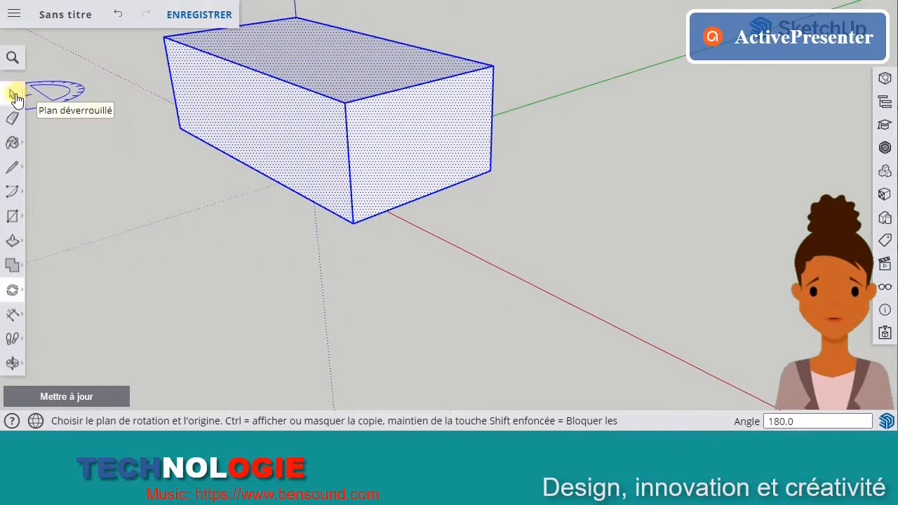
pyautogui.click(15, 97)
pyautogui.click(230, 215)
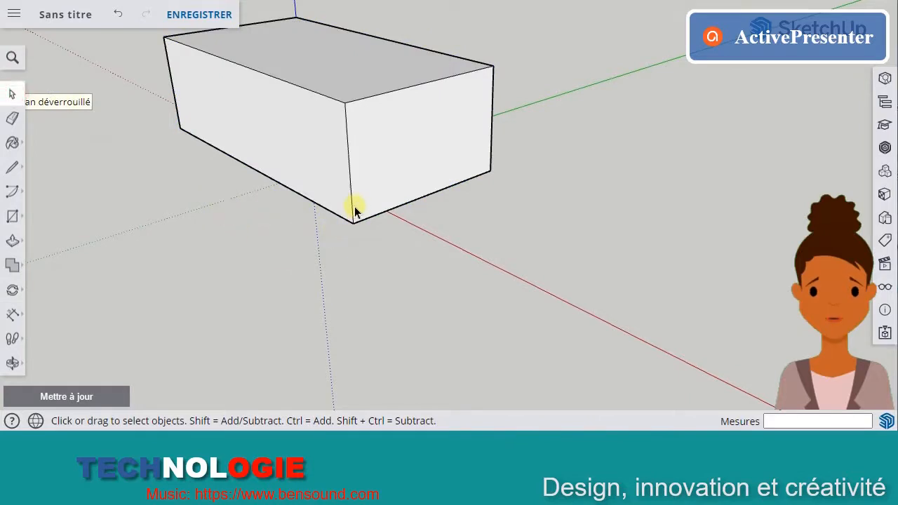
# Try to relocate the axes origin to the lower corner of the overturned box, at the end of its long bottom edge.
pyautogui.scroll(-3, 353, 206)
pyautogui.moveTo(229, 154); pyautogui.dragTo(164, 153, button='middle')
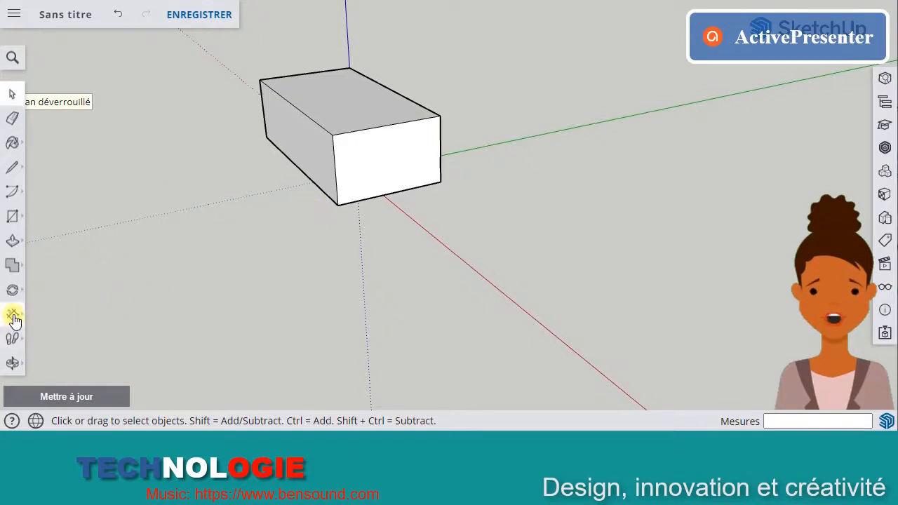
pyautogui.click(13, 289)
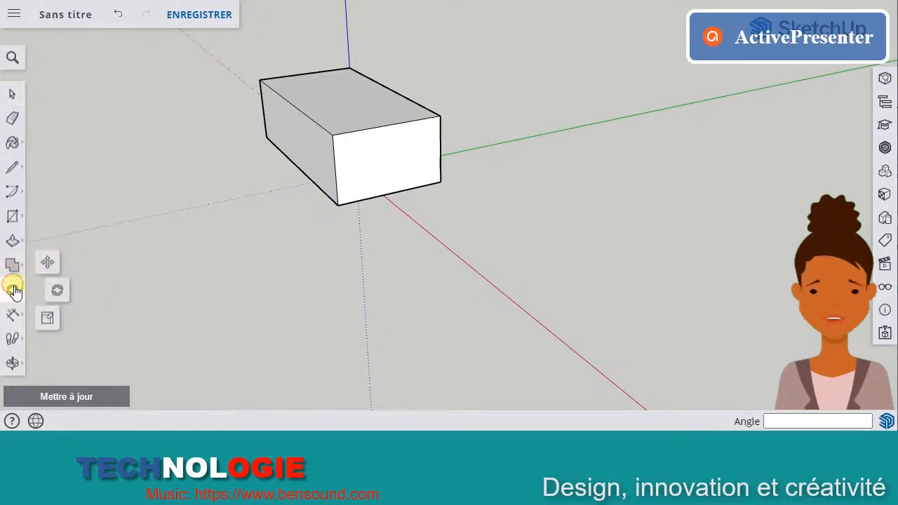
pyautogui.click(12, 273)
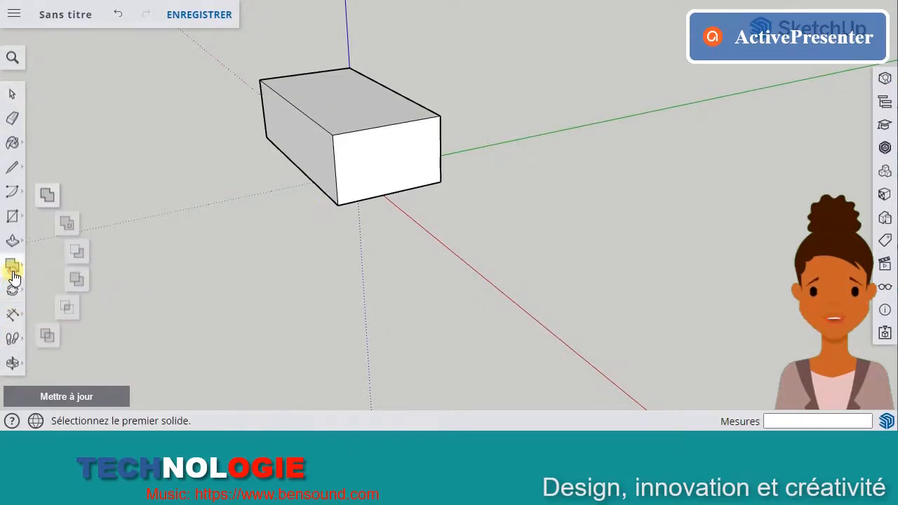
pyautogui.click(12, 315)
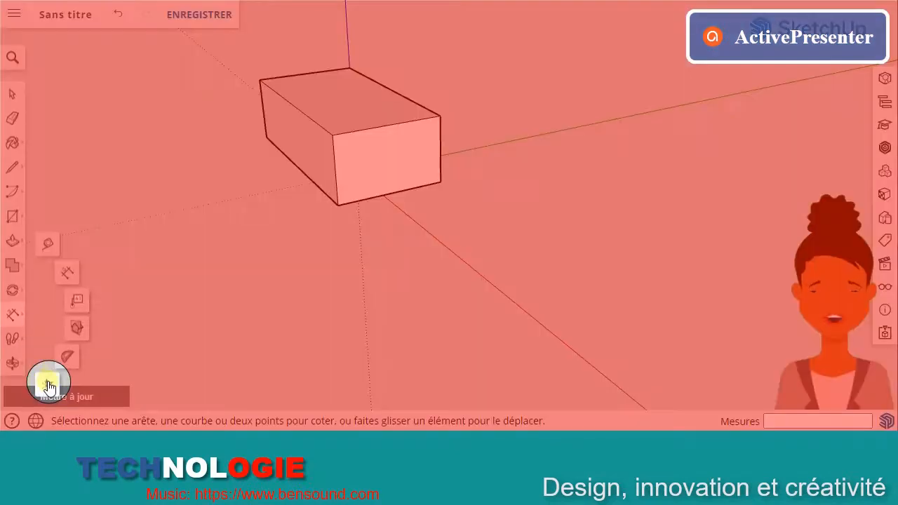
pyautogui.click(47, 384)
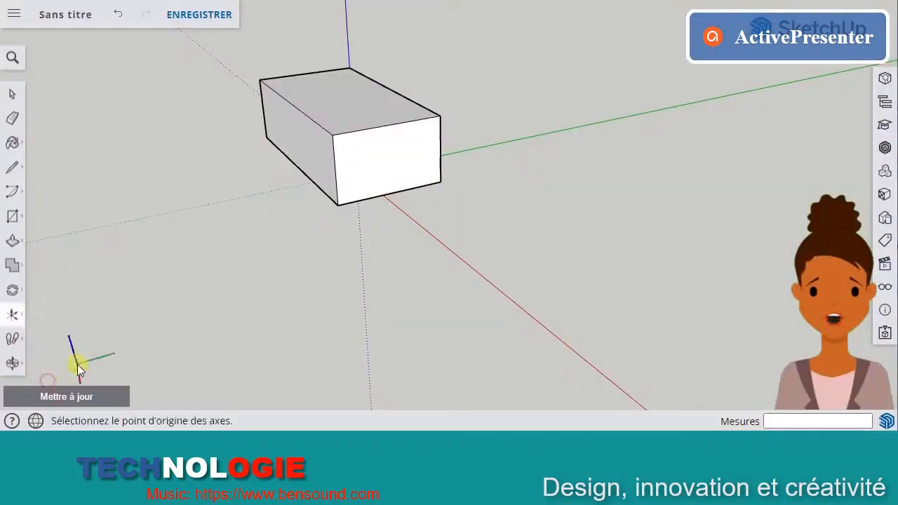
pyautogui.click(333, 202)
pyautogui.click(327, 203)
pyautogui.click(326, 203)
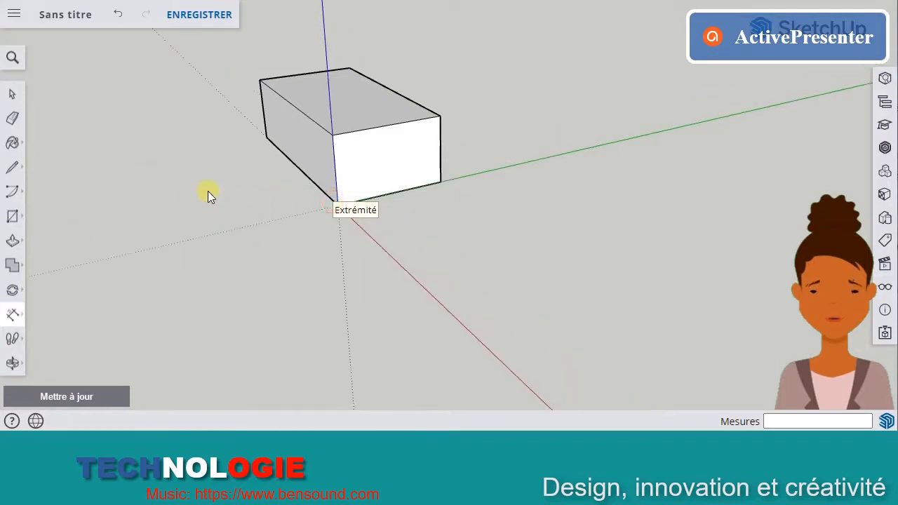
pyautogui.moveTo(208, 191); pyautogui.dragTo(35, 195, button='middle')
pyautogui.click(12, 314)
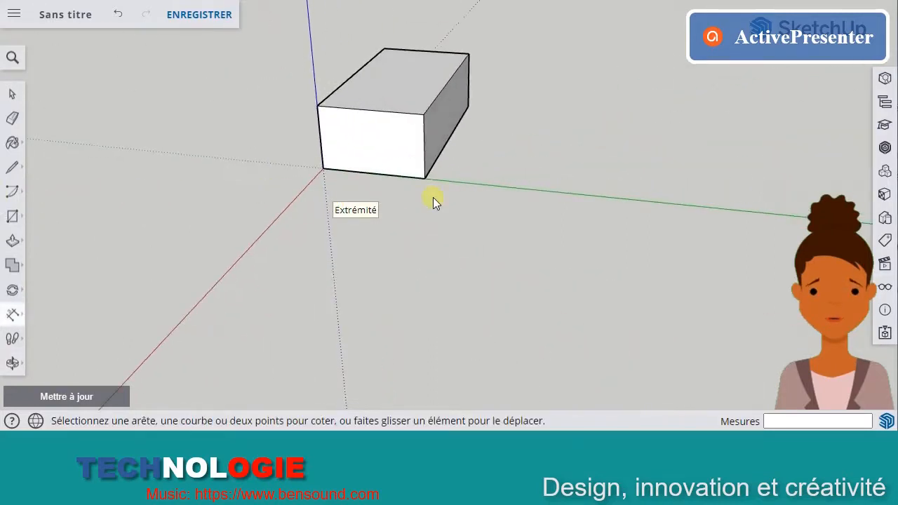
pyautogui.moveTo(433, 197); pyautogui.dragTo(227, 198, button='middle')
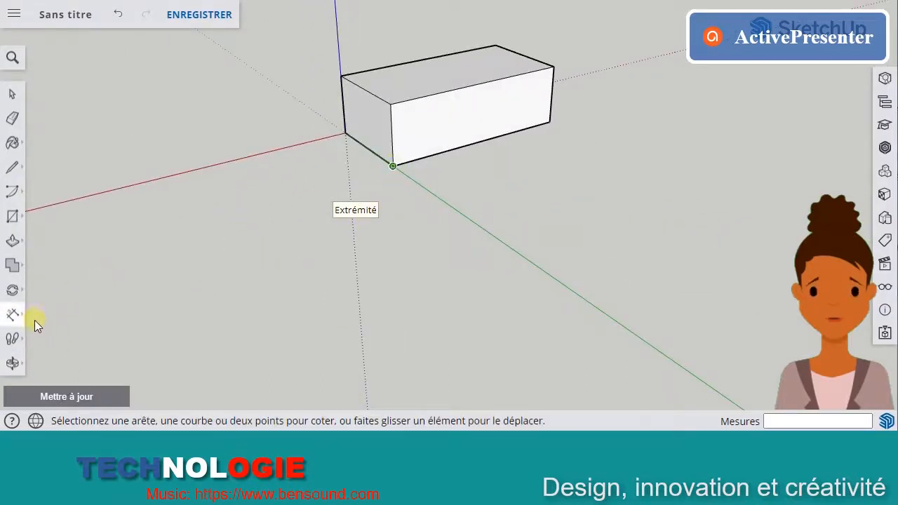
# Place the axes origin at the box's lower corner with the red axis pointing along the long bottom edge.
pyautogui.moveTo(14, 317)
pyautogui.click(47, 381)
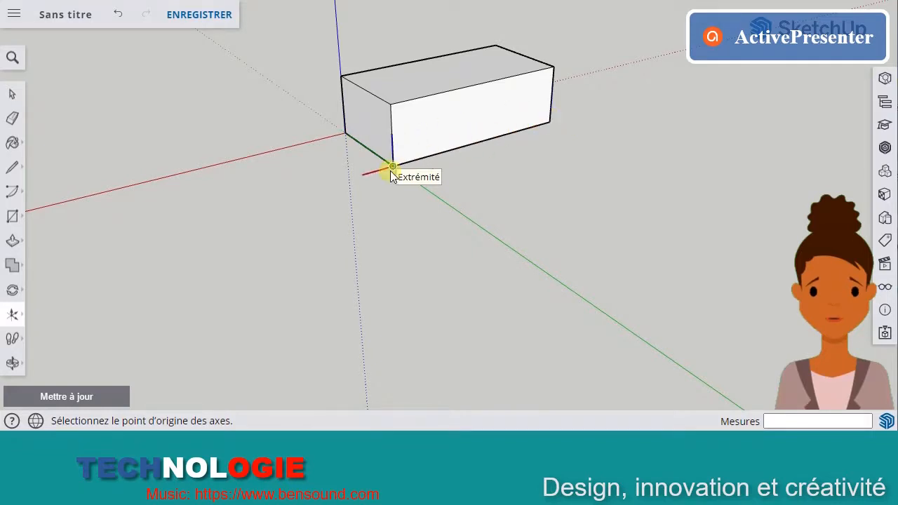
pyautogui.moveTo(392, 174); pyautogui.dragTo(762, 161, button='middle')
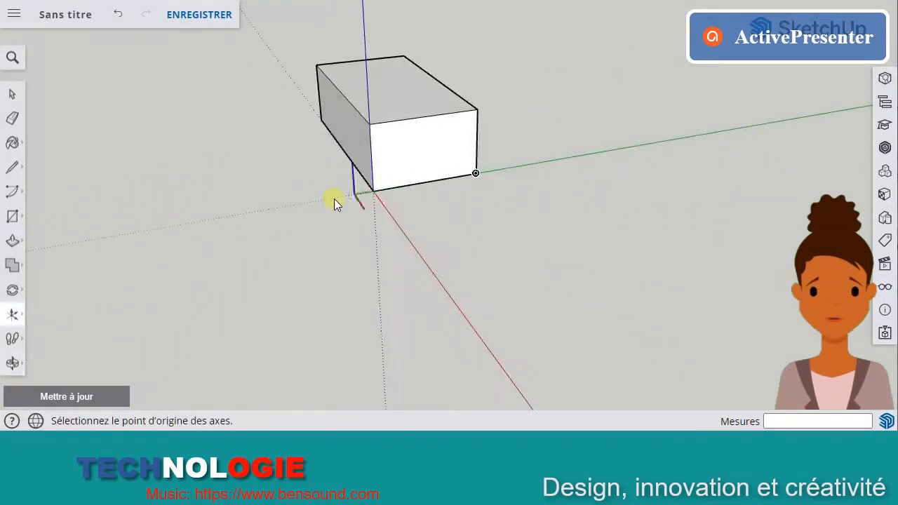
pyautogui.click(372, 189)
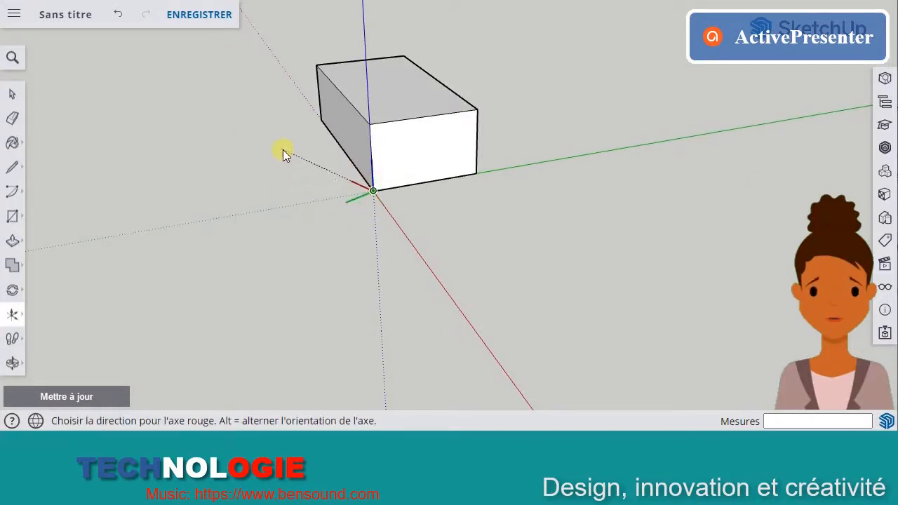
pyautogui.click(292, 94)
pyautogui.click(292, 94)
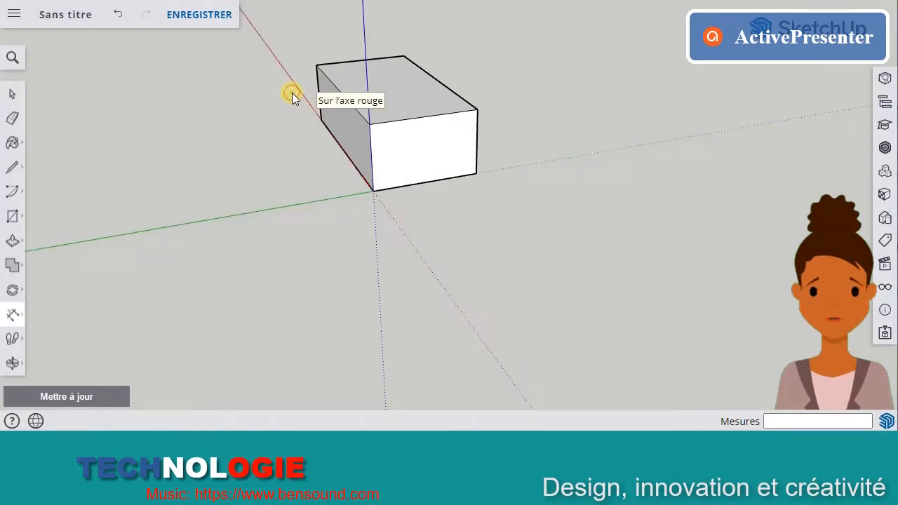
# Place a Tape Measure guide line across the box's upper face, parallel to the short edge above the origin.
pyautogui.moveTo(289, 206); pyautogui.dragTo(616, 303, button='middle')
pyautogui.moveTo(655, 305); pyautogui.dragTo(654, 306, button='middle')
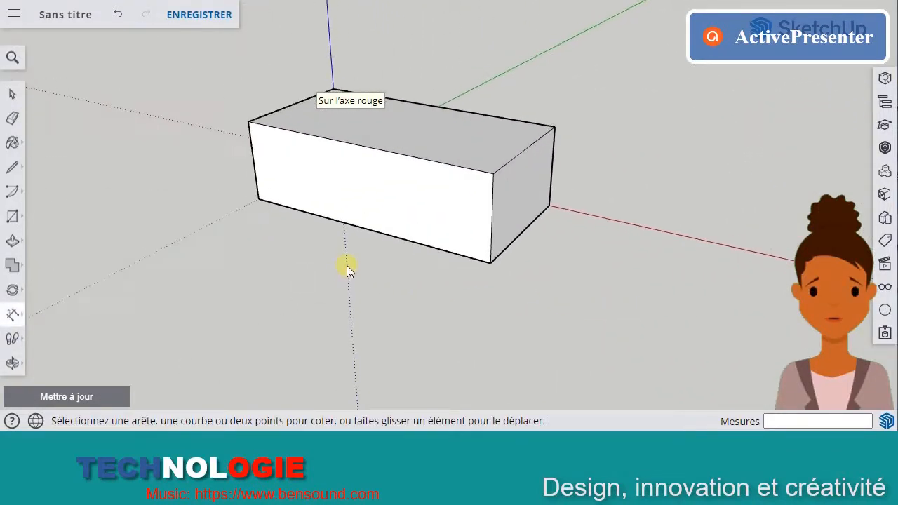
pyautogui.moveTo(367, 203); pyautogui.dragTo(363, 271, button='middle')
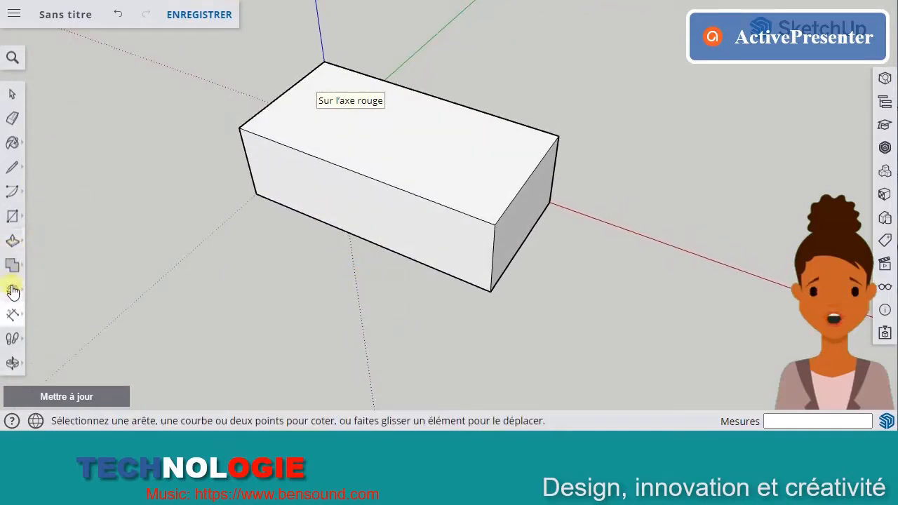
pyautogui.click(13, 315)
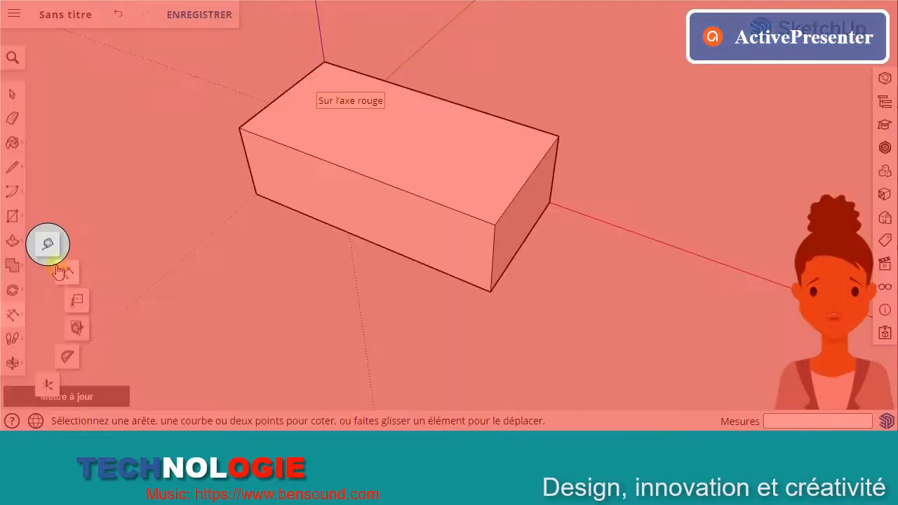
pyautogui.click(49, 244)
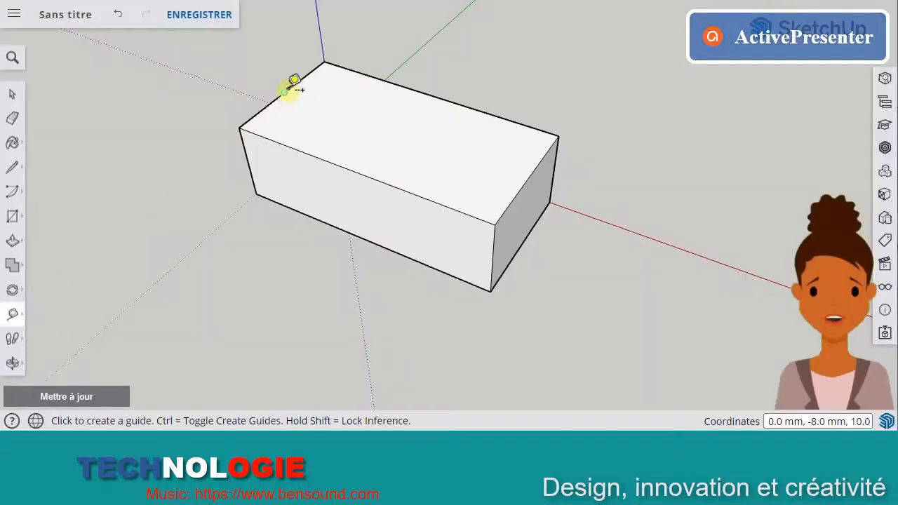
pyautogui.click(300, 81)
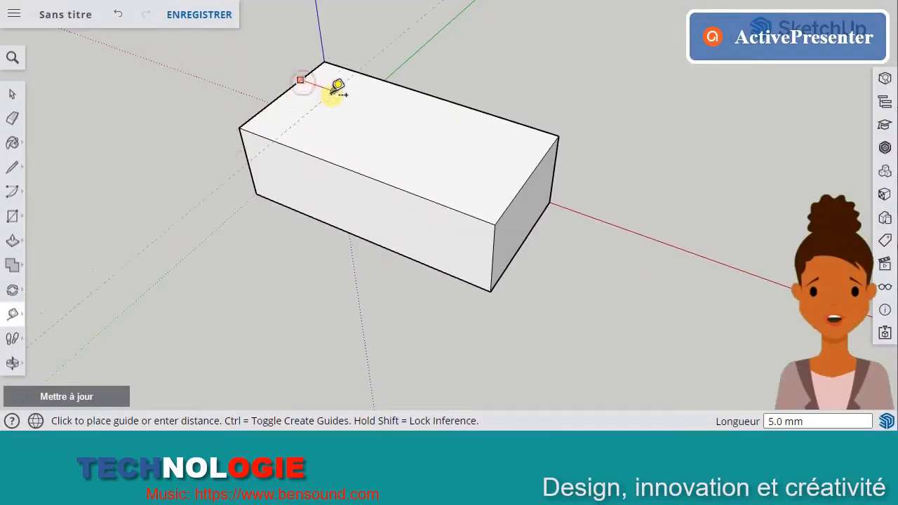
pyautogui.click(337, 86)
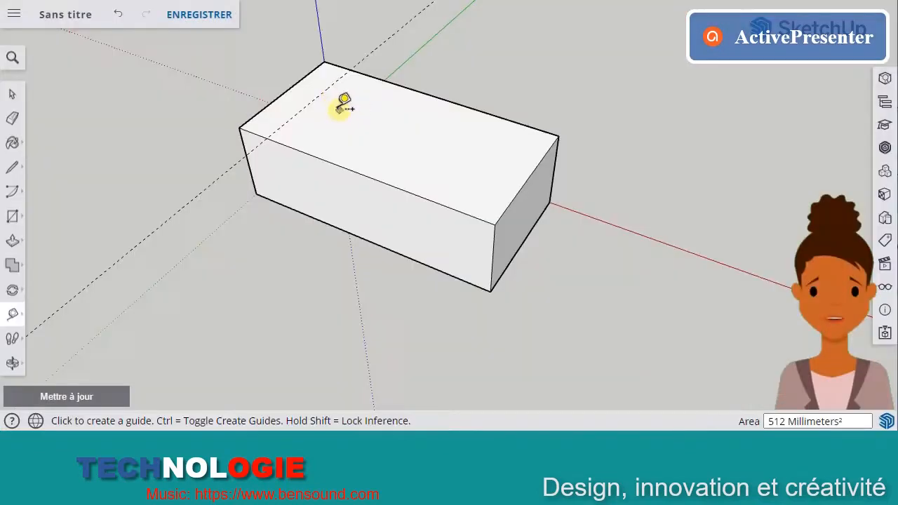
# Place another guide line on the upper face, 4 mm in from the short edge at the opposite end.
pyautogui.click(542, 157)
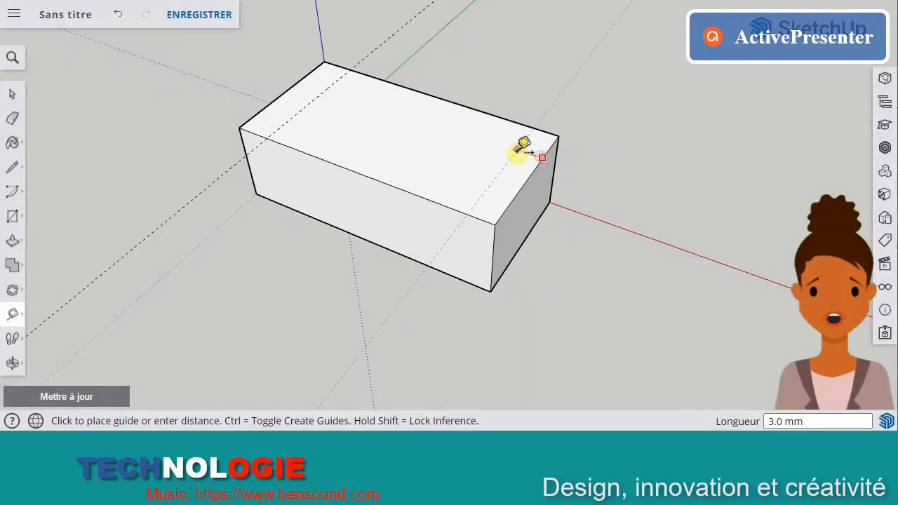
pyautogui.write('4')
pyautogui.press('Return')
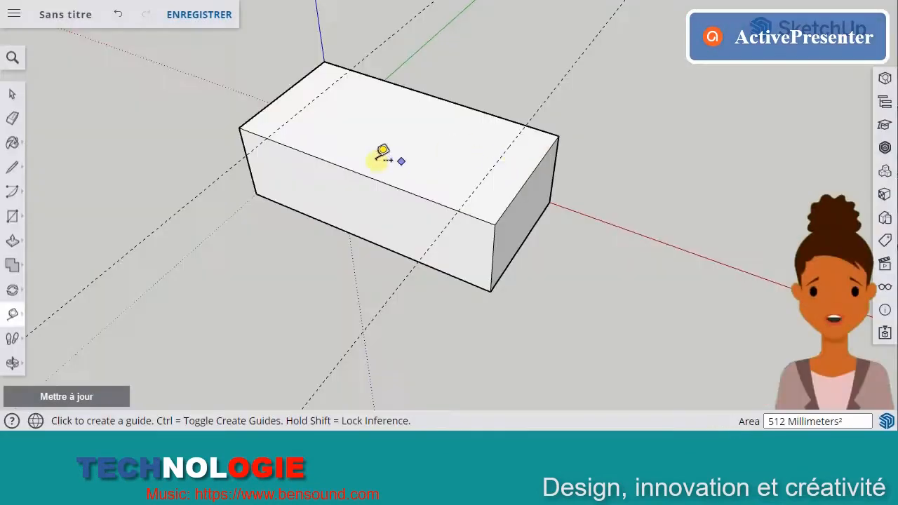
# Place two lengthwise guide lines on the box's upper face, each 4 mm in from one of the long edges.
pyautogui.click(315, 155)
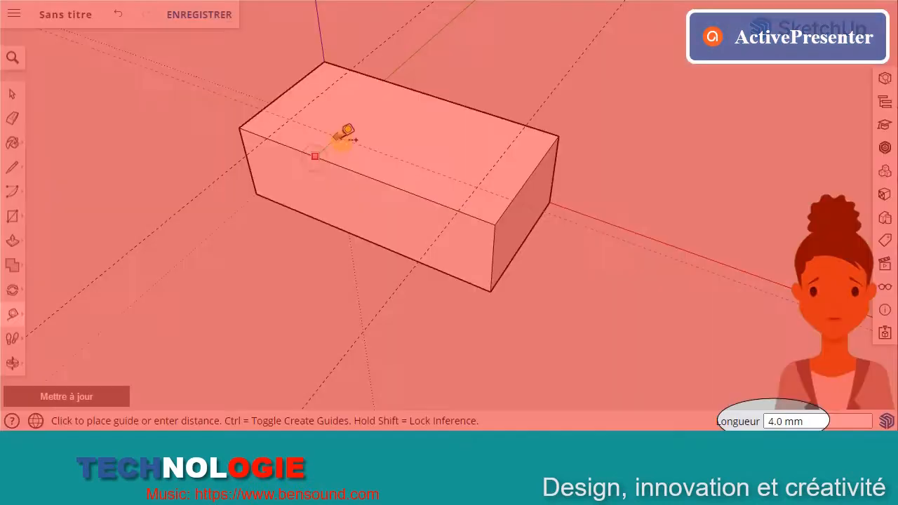
pyautogui.write('4')
pyautogui.press('Return')
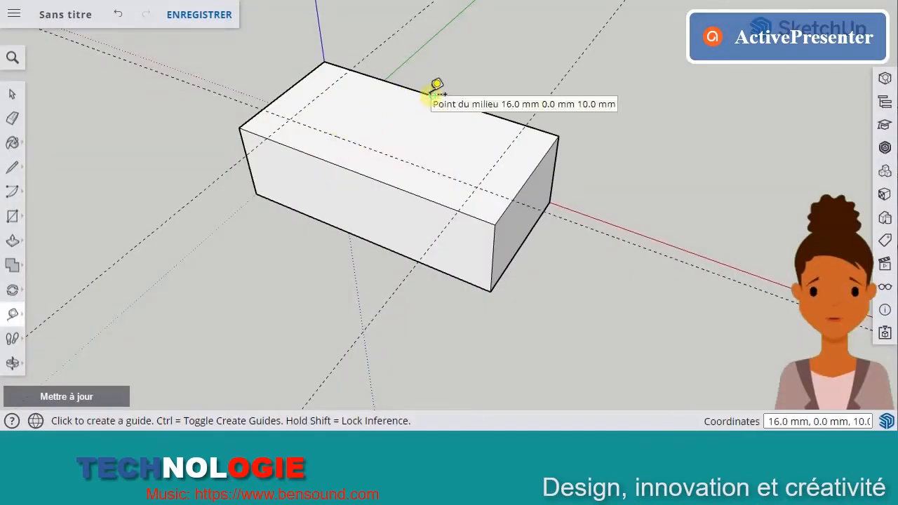
pyautogui.click(456, 103)
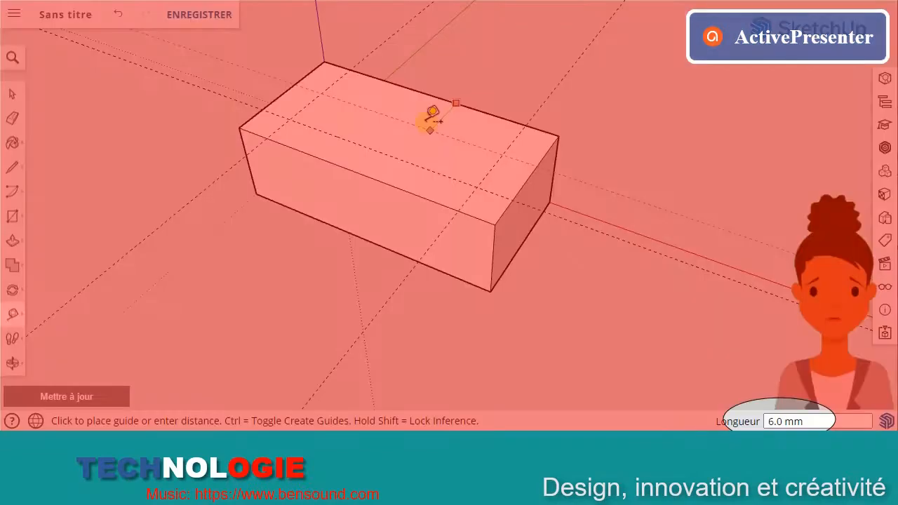
pyautogui.write('4')
pyautogui.press('Return')
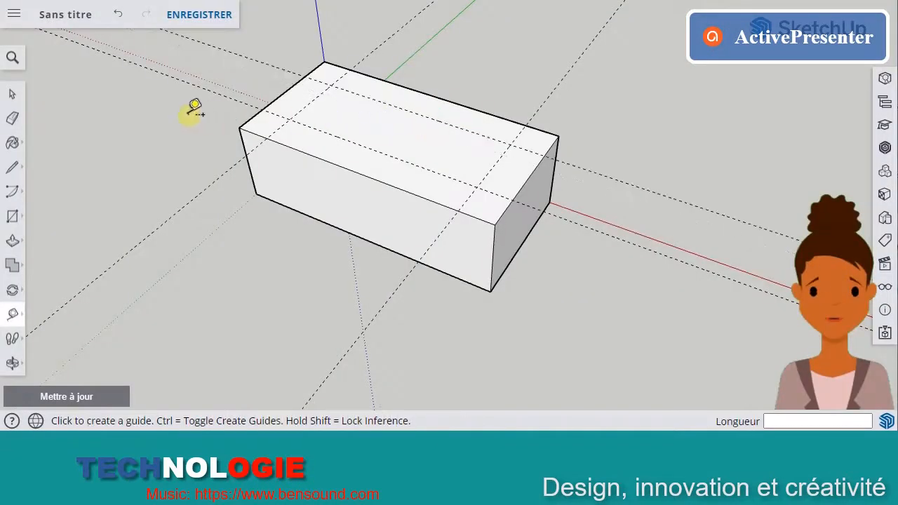
pyautogui.click(13, 95)
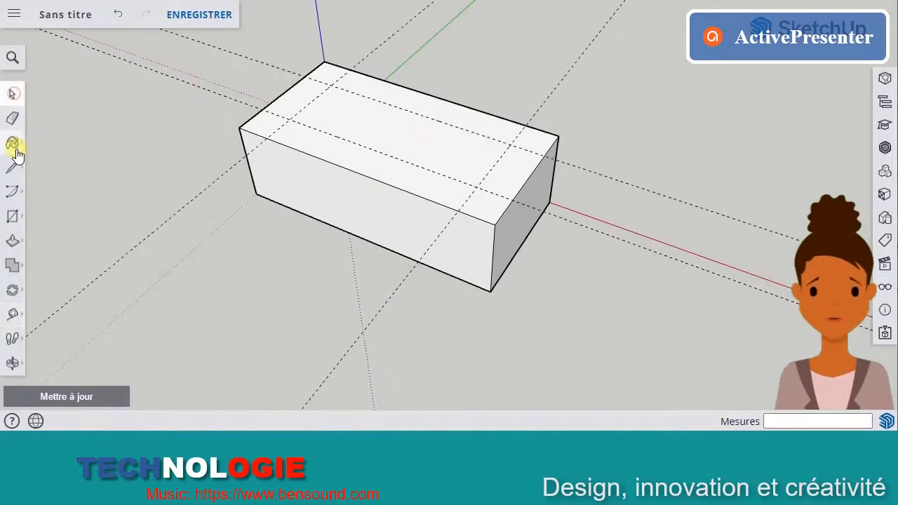
# Draw a circle of radius 2.5 mm centred on the guide intersection near the front corner of the upper face.
pyautogui.click(12, 216)
pyautogui.click(64, 218)
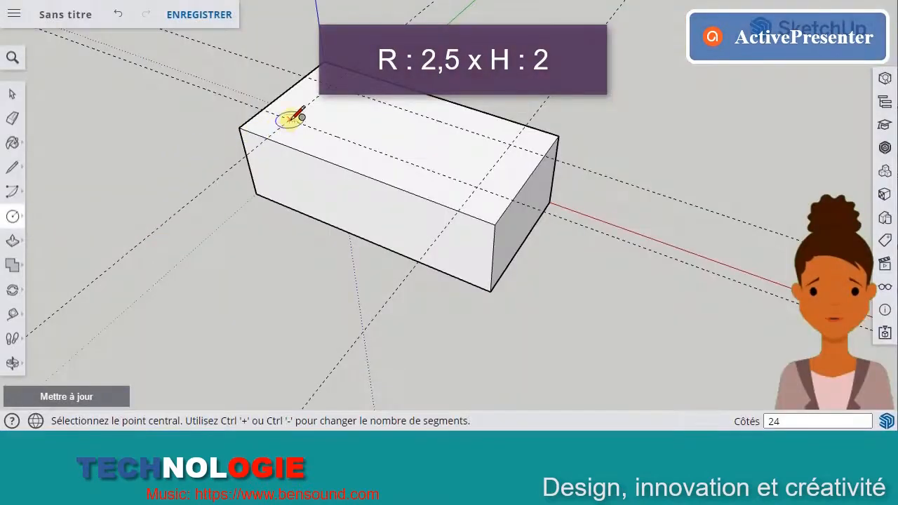
pyautogui.click(288, 120)
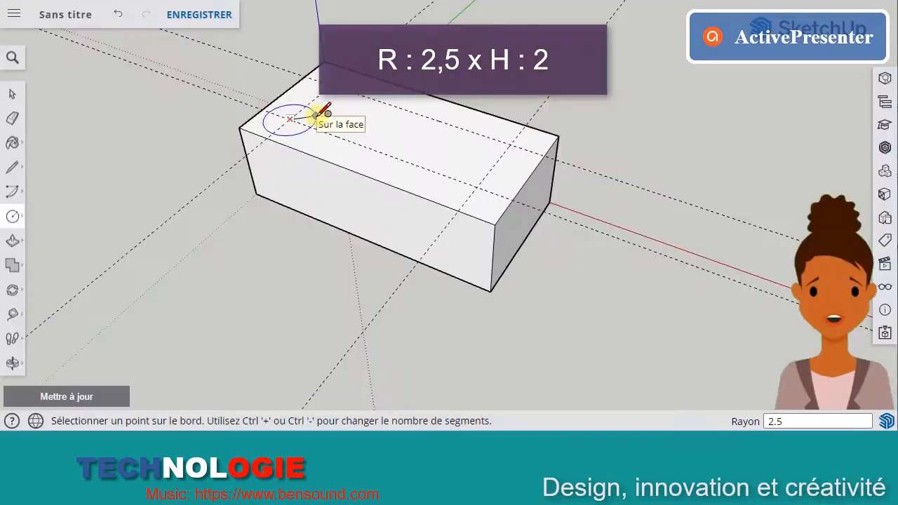
pyautogui.press('Return')
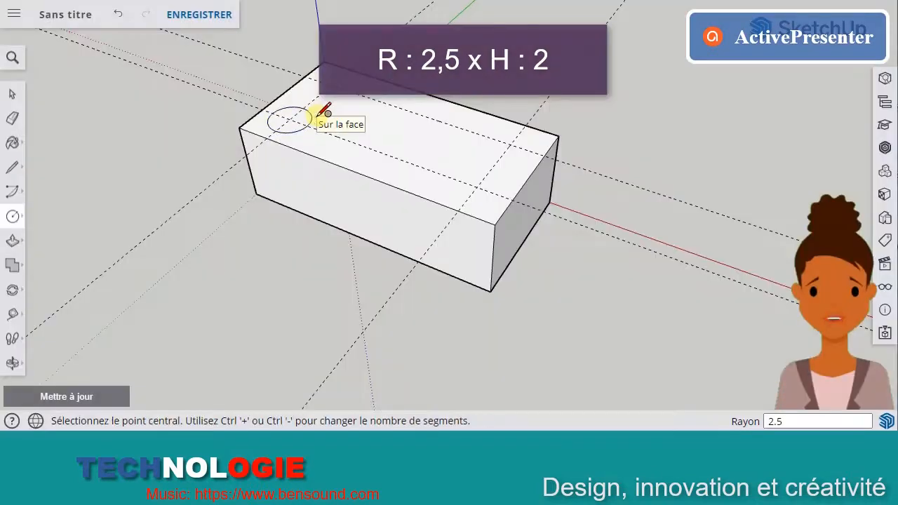
pyautogui.click(12, 94)
# Push/Pull the circle upward by 2 mm to form a cylindrical stud.
pyautogui.click(15, 241)
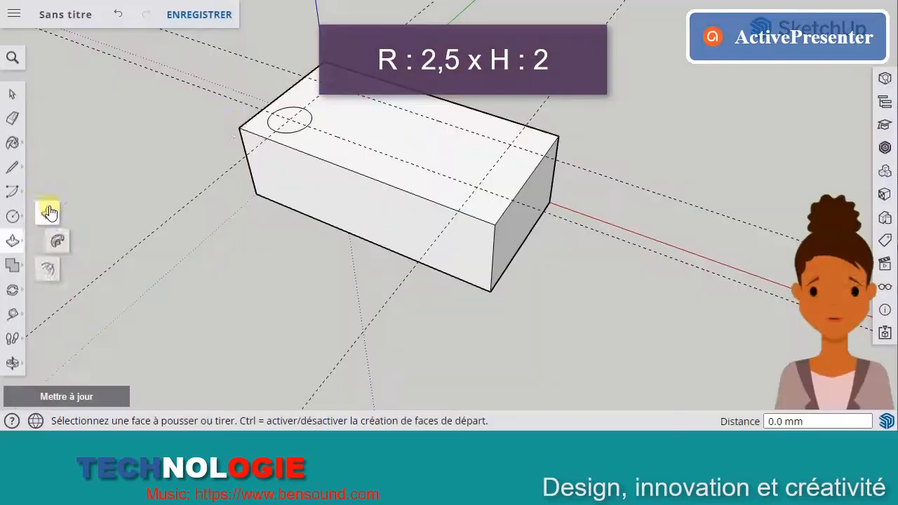
pyautogui.click(48, 208)
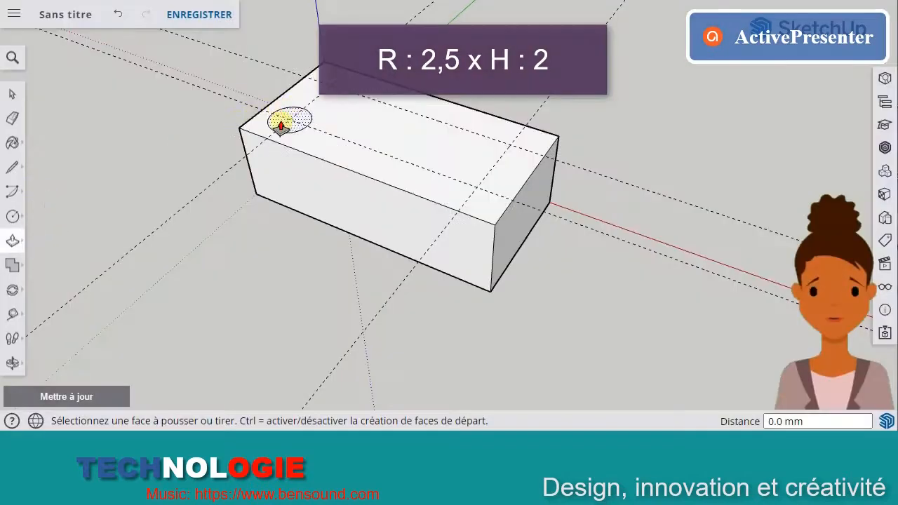
pyautogui.click(276, 126)
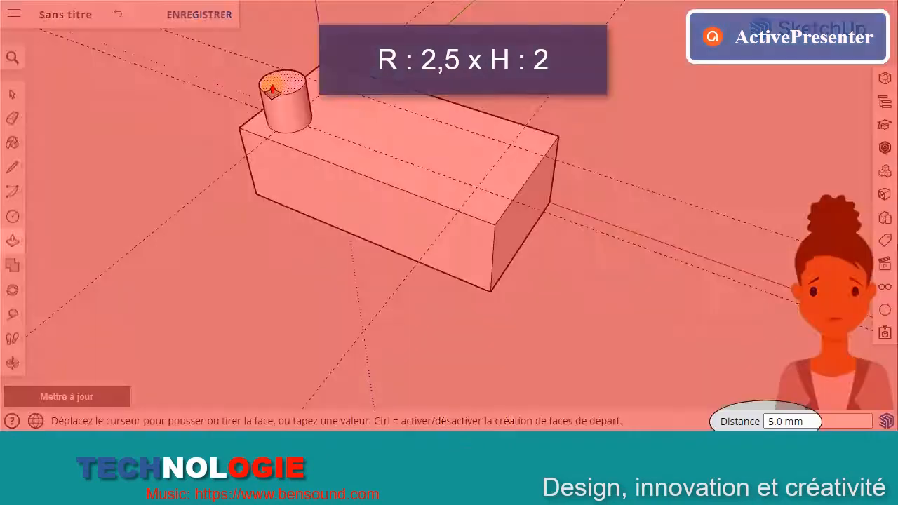
pyautogui.press('Return')
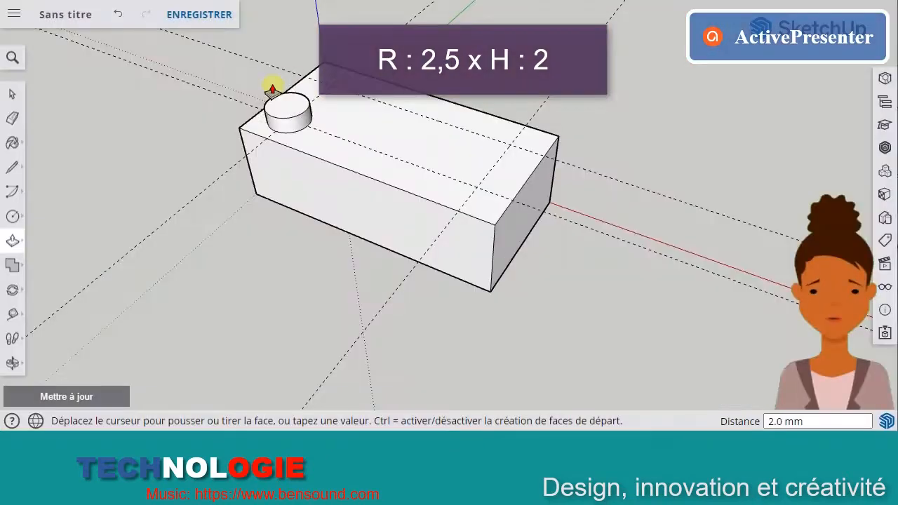
pyautogui.click(11, 96)
pyautogui.moveTo(301, 150); pyautogui.dragTo(344, 161, button='middle')
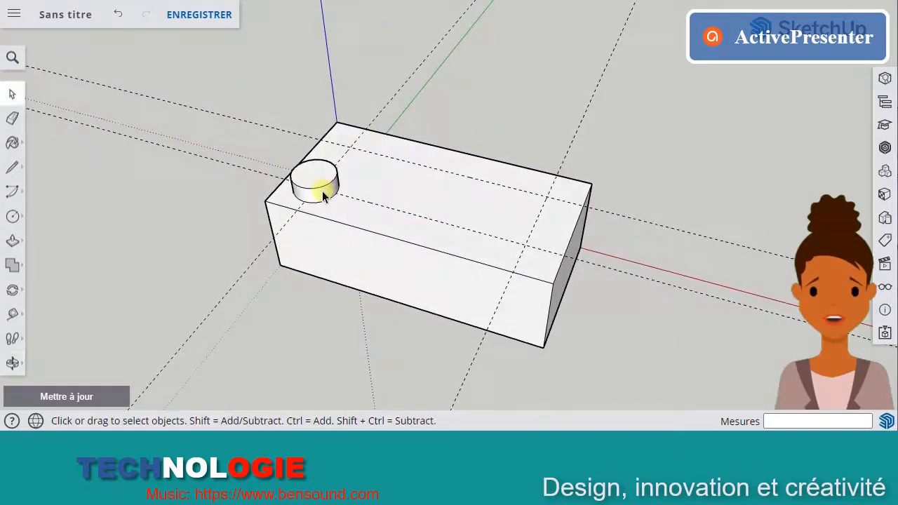
pyautogui.click(315, 175)
pyautogui.tripleClick(315, 176)
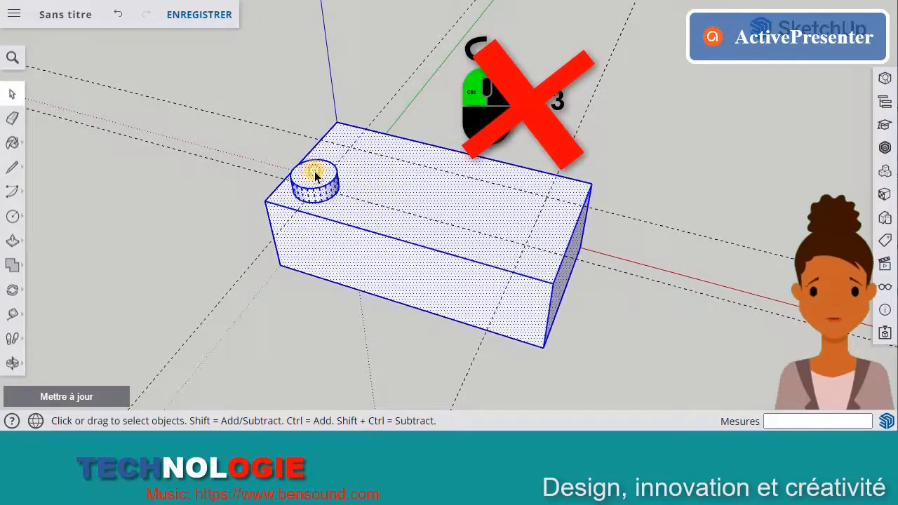
pyautogui.click(231, 147)
# Select the stud's top face with its edge plus its side surface, and make them a group.
pyautogui.doubleClick(315, 182)
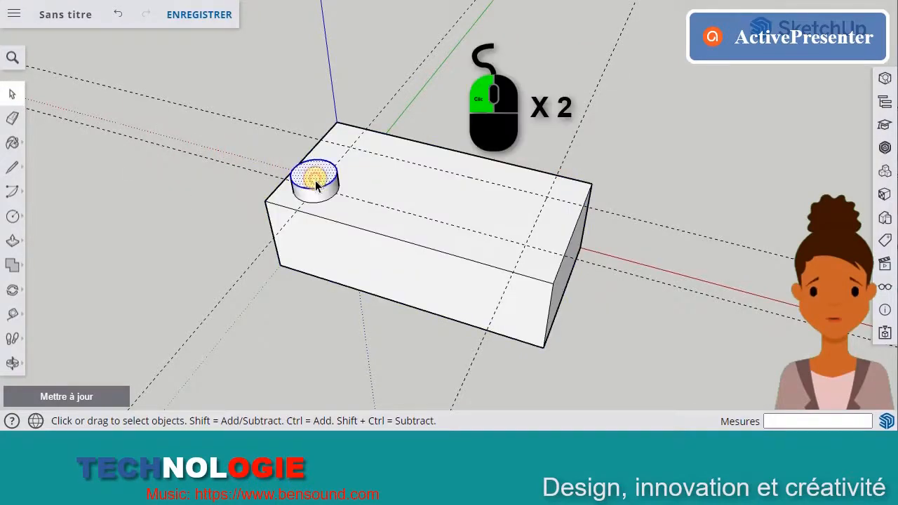
pyautogui.keyDown('ctrl'); pyautogui.doubleClick(322, 193); pyautogui.keyUp('ctrl')
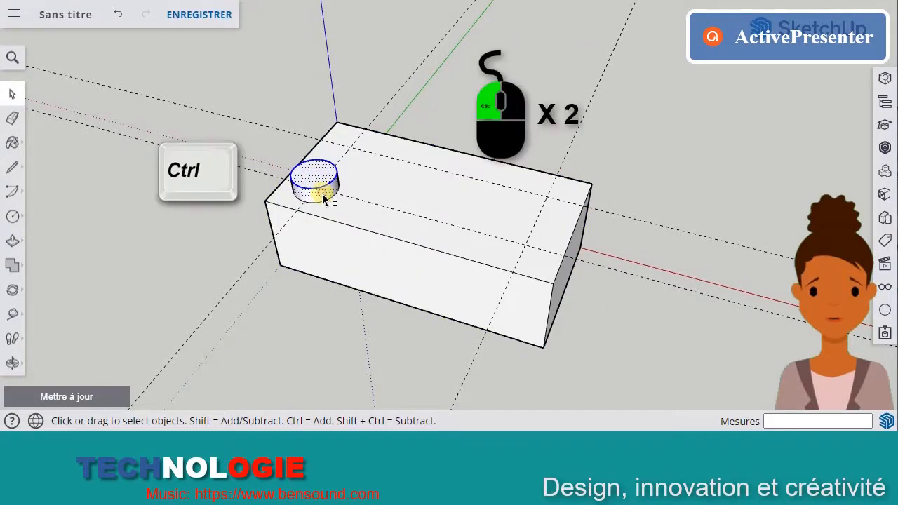
pyautogui.moveTo(399, 195); pyautogui.dragTo(371, 192, button='middle')
pyautogui.rightClick(305, 169)
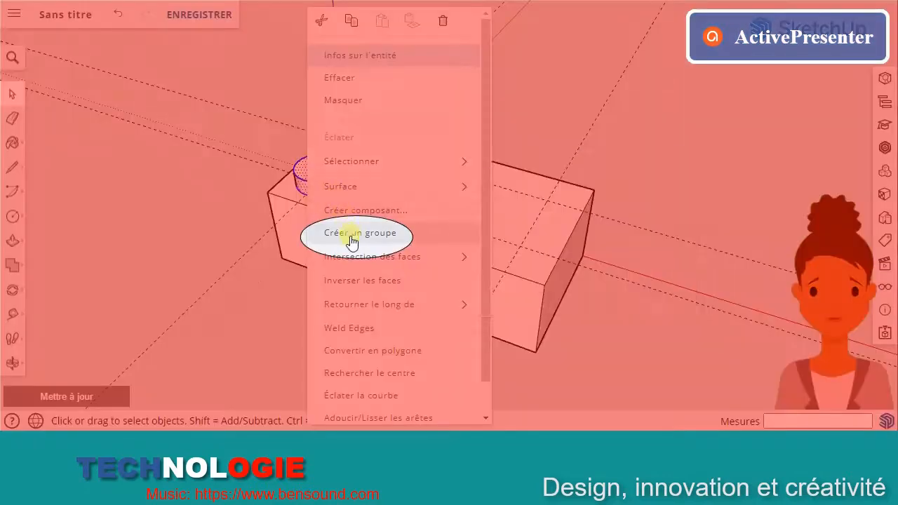
pyautogui.click(351, 234)
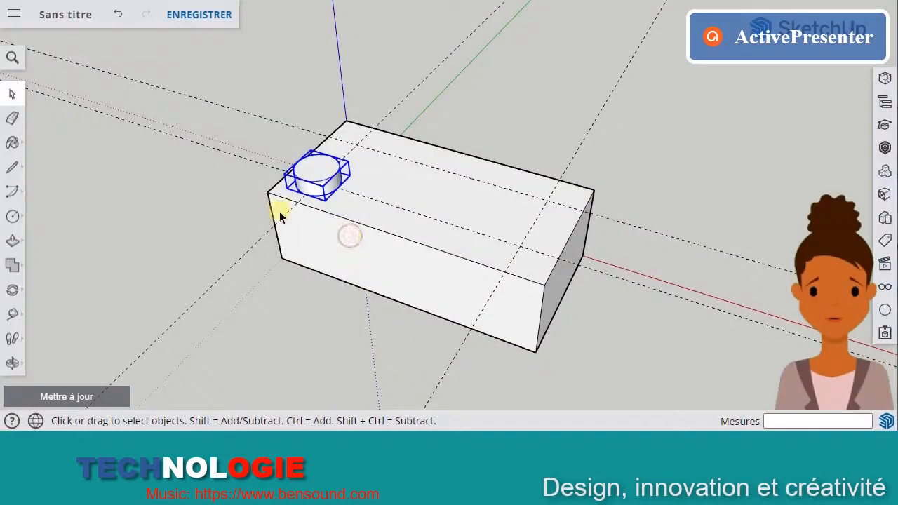
# Copy the stud group about 24 mm along the lengthwise guide to the opposite cross guide, and divide the copy distance with /3.
pyautogui.click(14, 290)
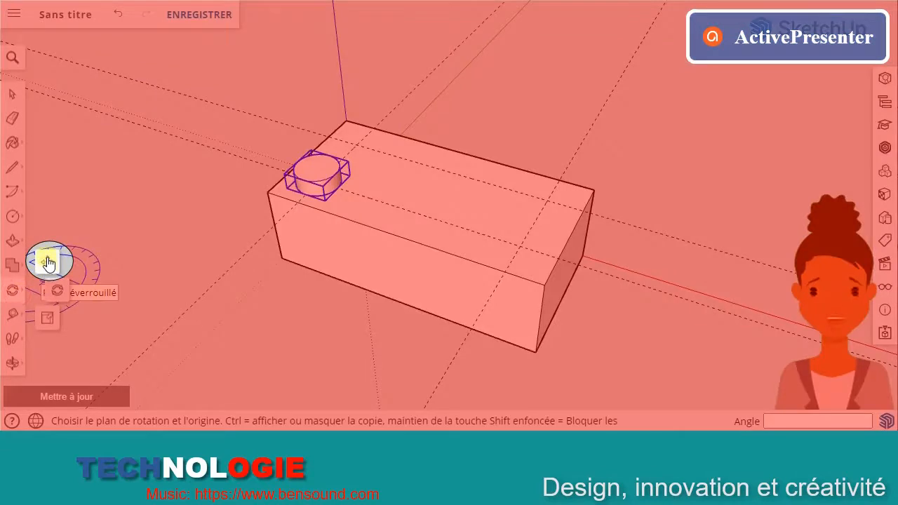
pyautogui.click(47, 263)
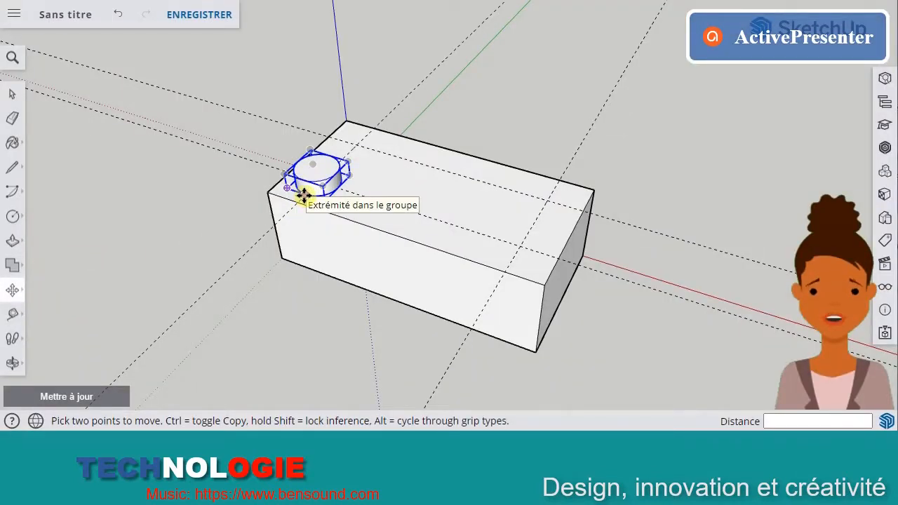
pyautogui.press('ctrl')
pyautogui.click(303, 196)
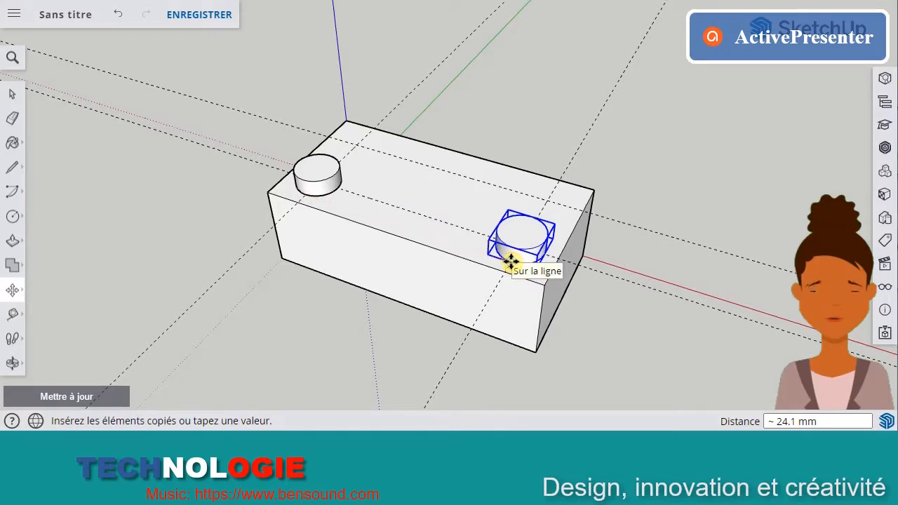
pyautogui.write('/')
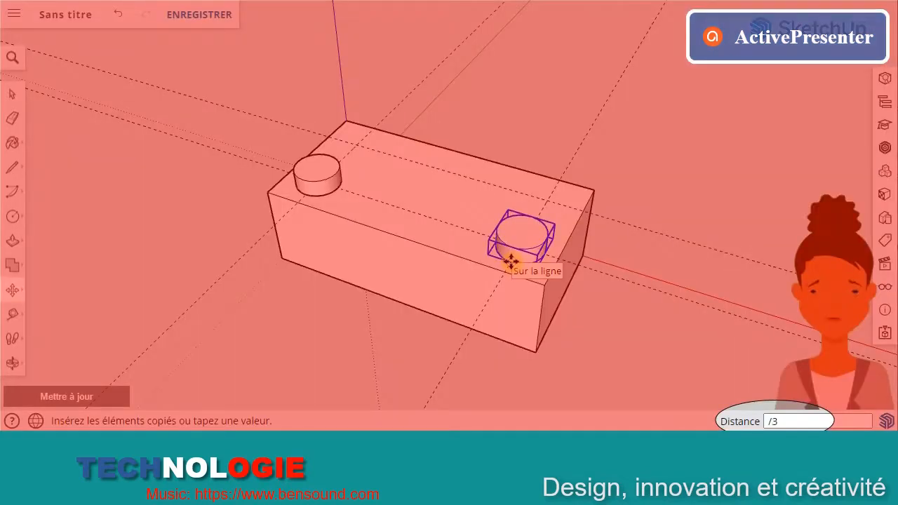
pyautogui.write('3')
pyautogui.press('Return')
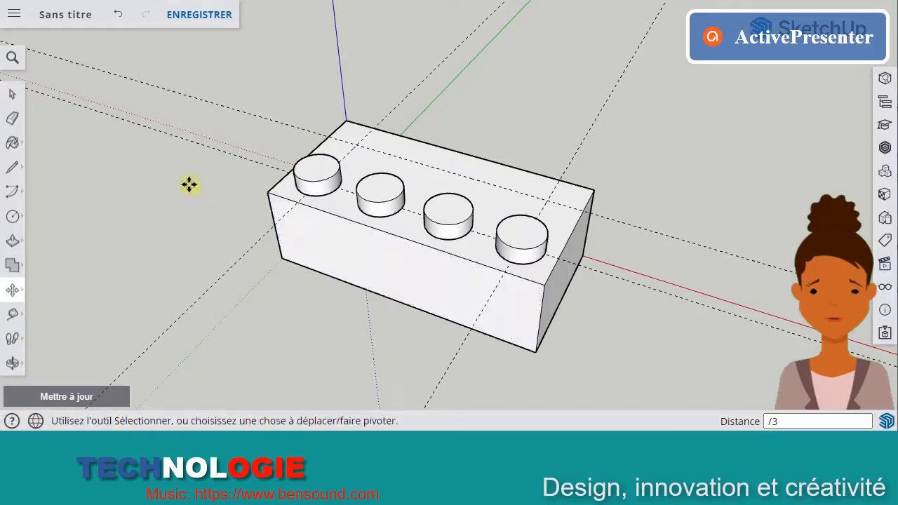
pyautogui.click(14, 95)
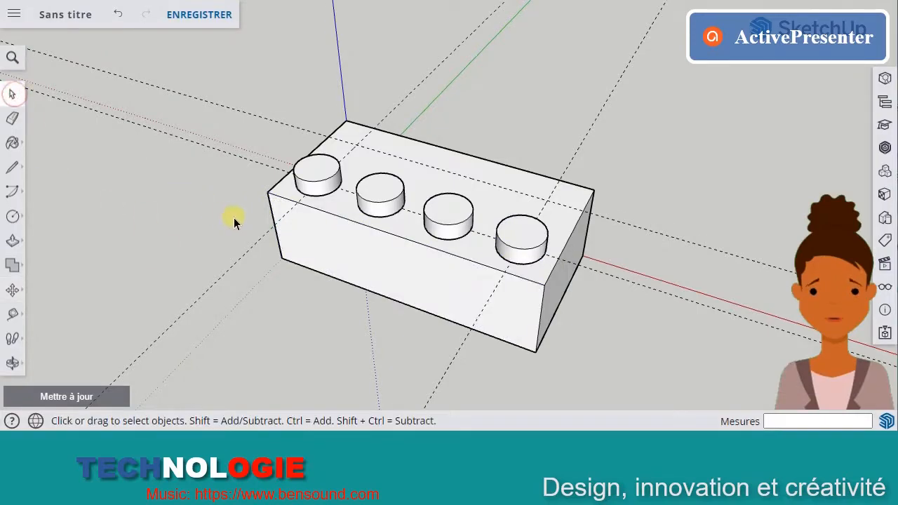
# Select all four studs and copy the row 7 mm across the upper face to form a second parallel row.
pyautogui.press('o')
pyautogui.moveTo(234, 217); pyautogui.dragTo(614, 147)
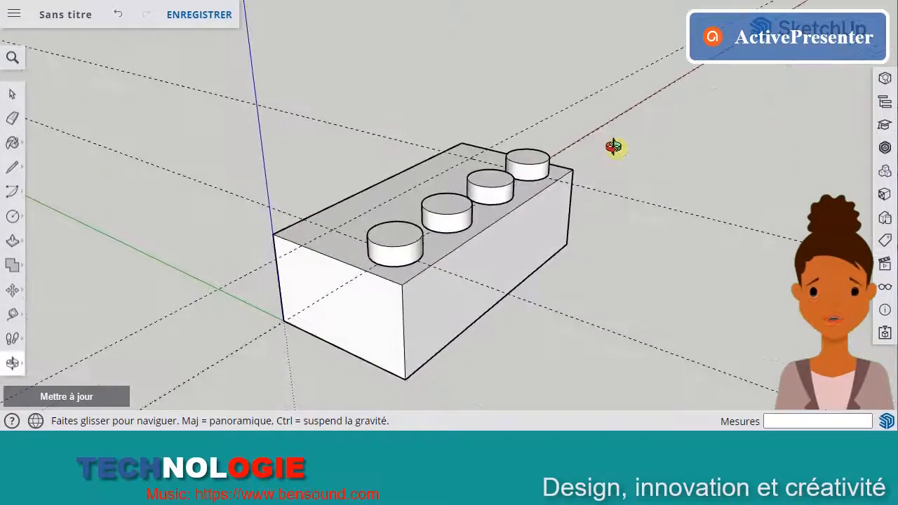
pyautogui.press('space')
pyautogui.click(414, 260)
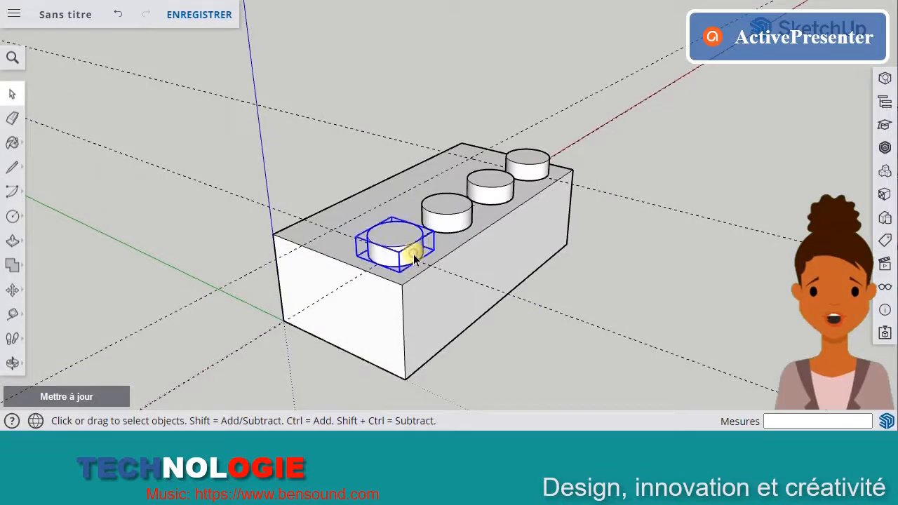
pyautogui.keyDown('shift'); pyautogui.click(455, 221); pyautogui.keyUp('shift')
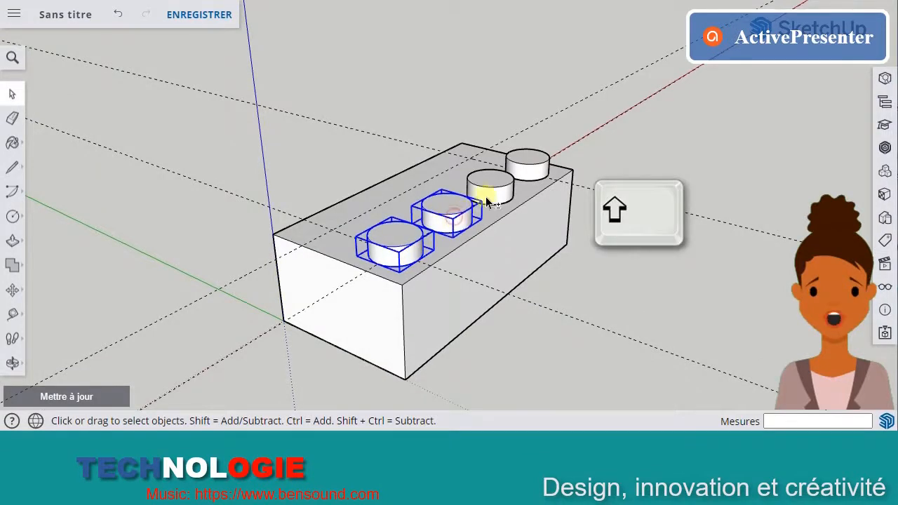
pyautogui.keyDown('shift'); pyautogui.click(491, 191); pyautogui.keyUp('shift')
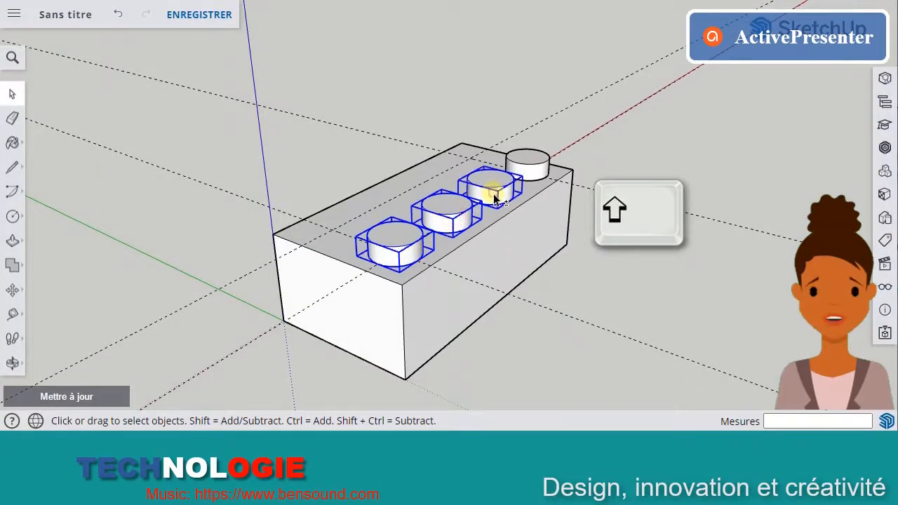
pyautogui.keyDown('shift'); pyautogui.click(532, 170); pyautogui.keyUp('shift')
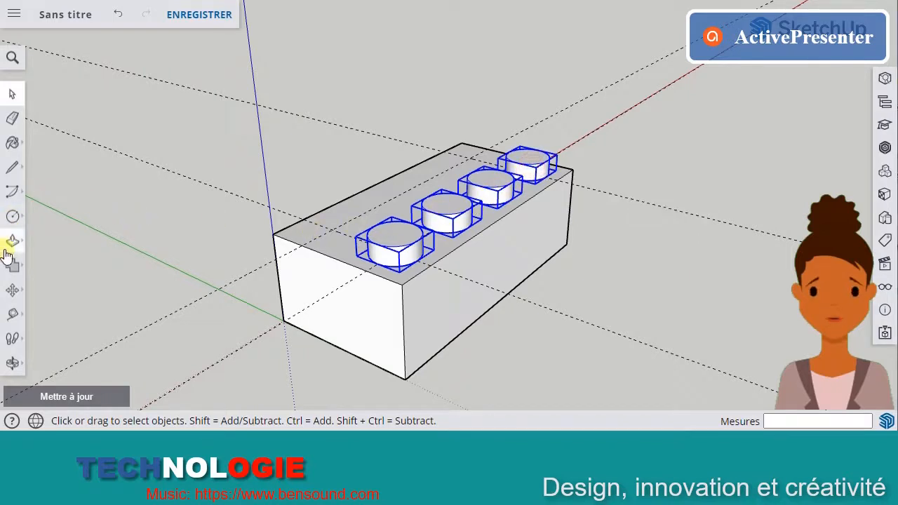
pyautogui.click(13, 290)
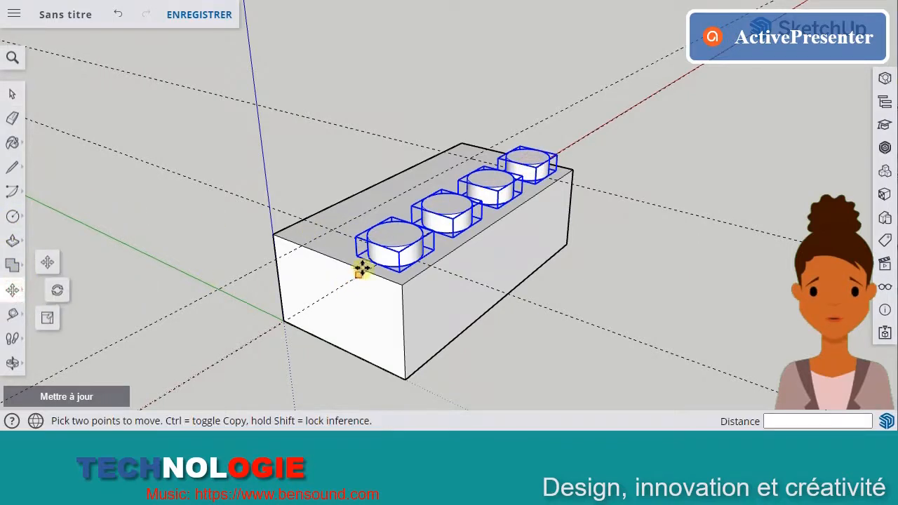
pyautogui.press('ctrl')
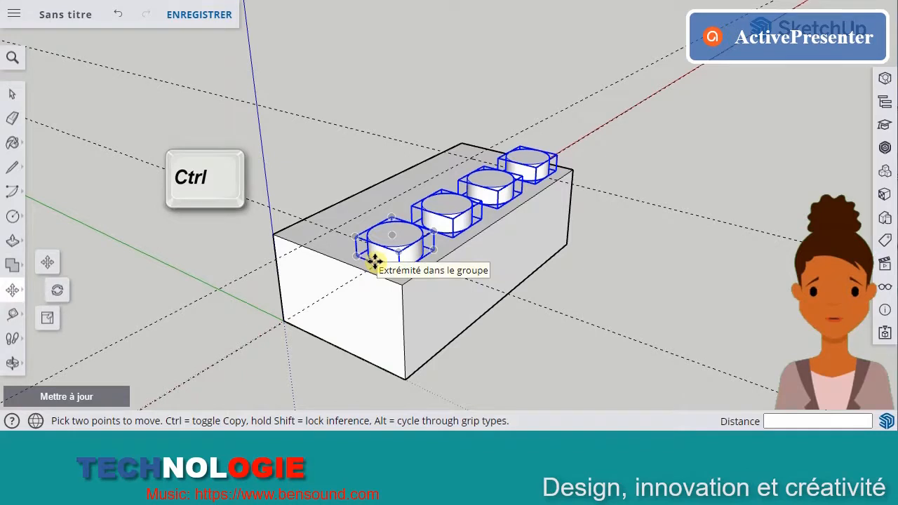
pyautogui.click(376, 261)
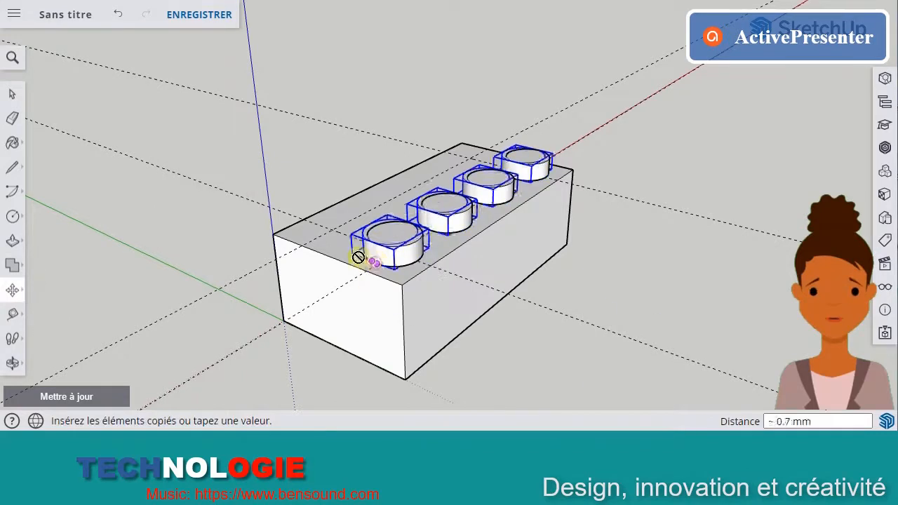
pyautogui.click(317, 242)
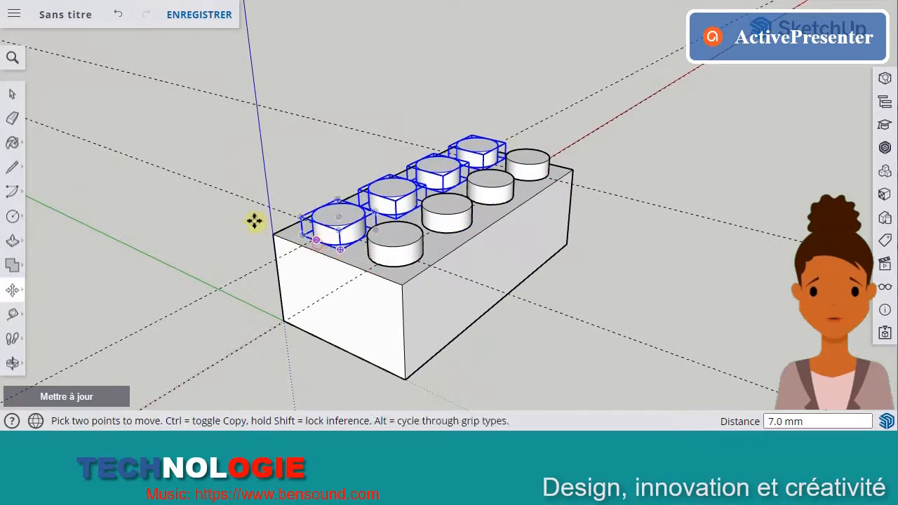
pyautogui.click(12, 96)
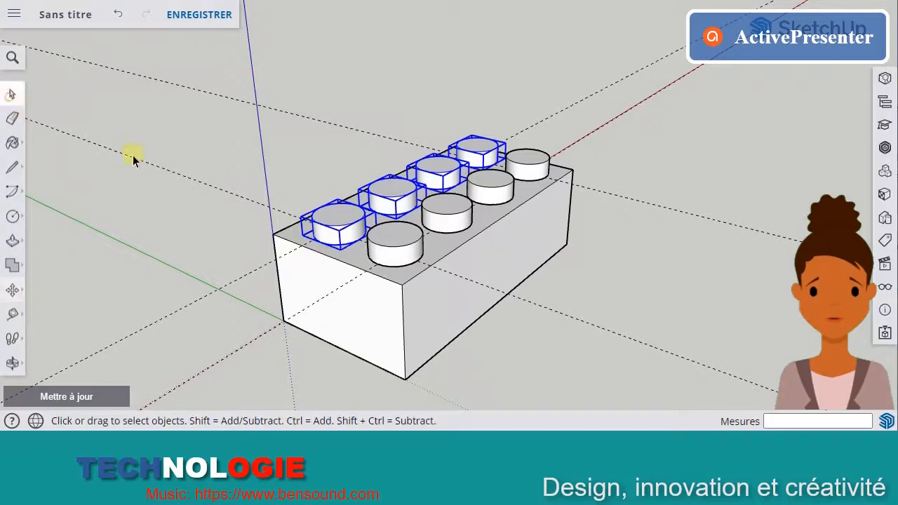
pyautogui.click(184, 198)
# Place three guides on the cavity floor, 7 mm in from each short inner wall and 7 mm in from one long inner wall.
pyautogui.moveTo(401, 236); pyautogui.dragTo(439, 172, button='middle')
pyautogui.moveTo(444, 209); pyautogui.dragTo(455, 56, button='middle')
pyautogui.moveTo(433, 317); pyautogui.dragTo(565, 171, button='middle')
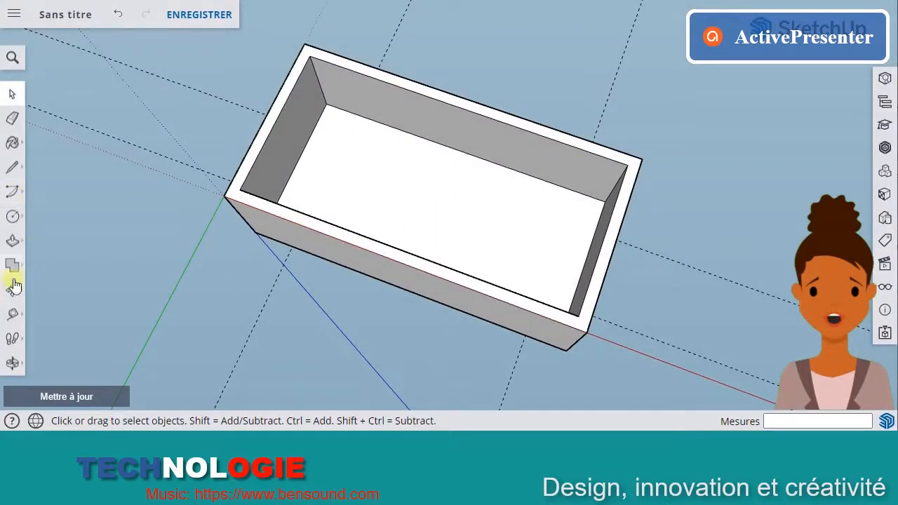
pyautogui.click(14, 315)
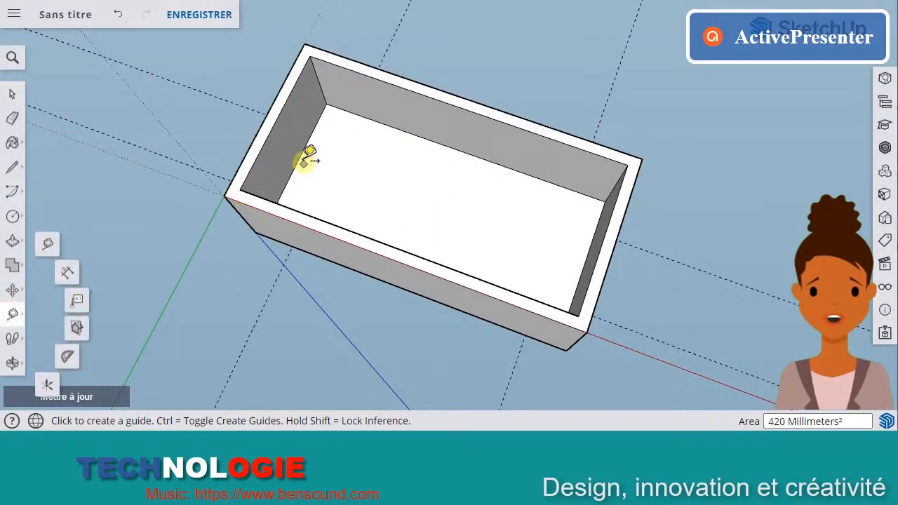
pyautogui.click(308, 139)
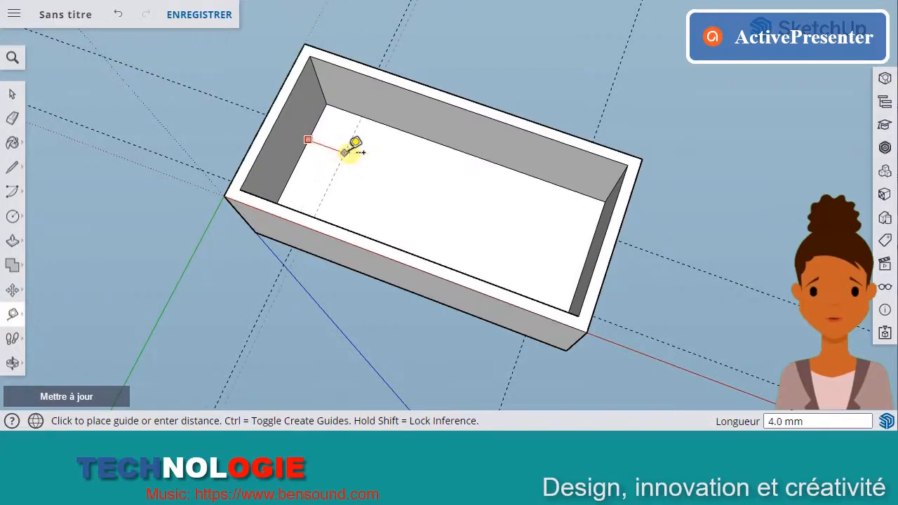
pyautogui.press('Return')
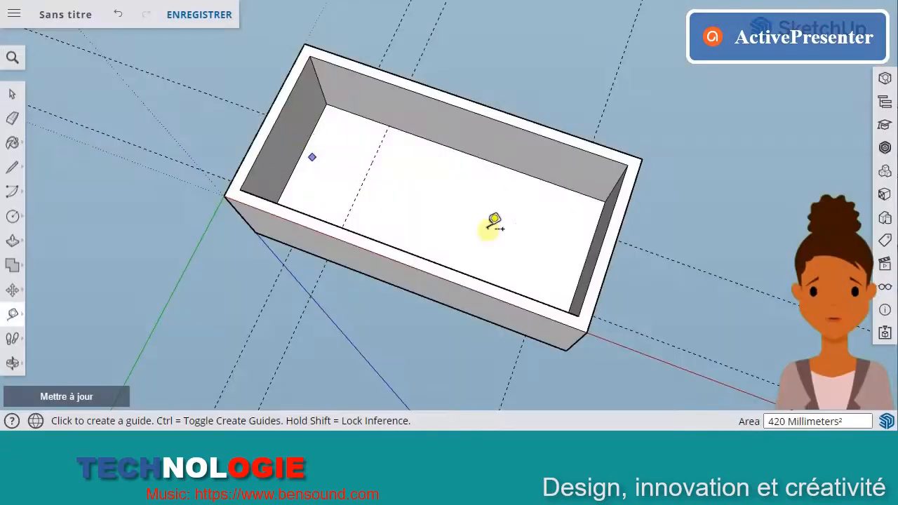
pyautogui.click(596, 234)
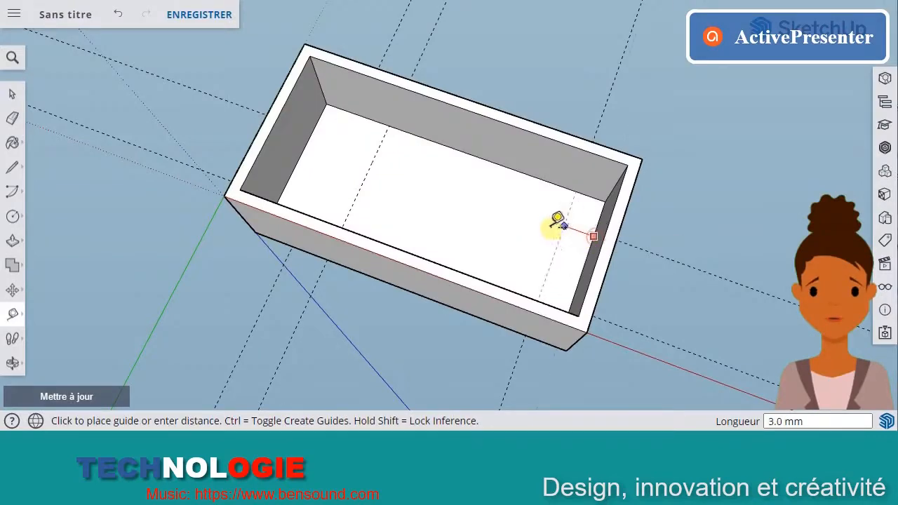
pyautogui.press('Return')
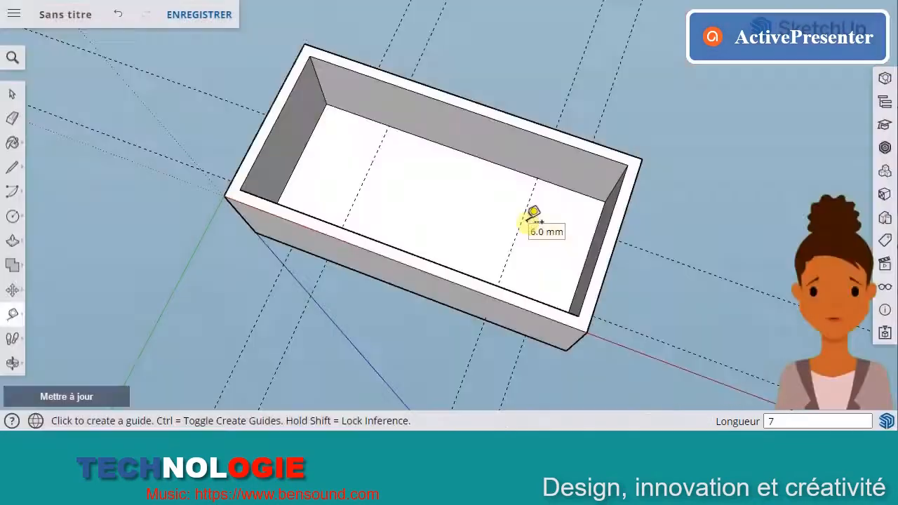
pyautogui.click(429, 139)
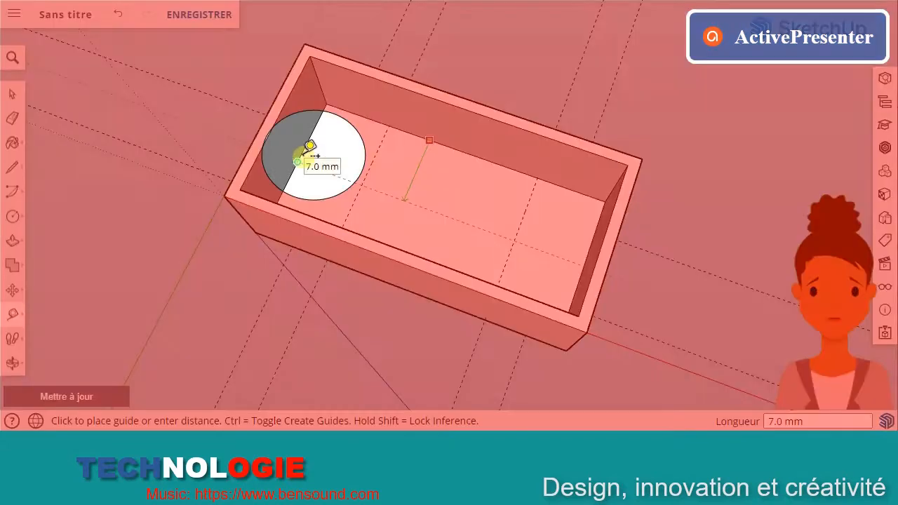
pyautogui.click(301, 157)
# Draw a circle with a 3 mm radius on the cavity floor, centred on the guide intersection nearest the origin.
pyautogui.scroll(-1, 443, 207)
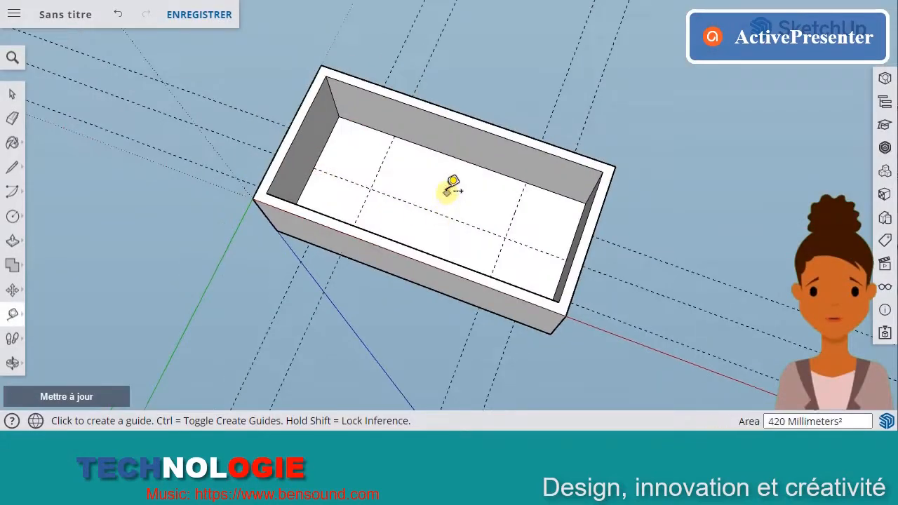
pyautogui.moveTo(446, 192); pyautogui.dragTo(414, 257, button='middle')
pyautogui.moveTo(414, 256); pyautogui.dragTo(491, 150)
pyautogui.press('t')
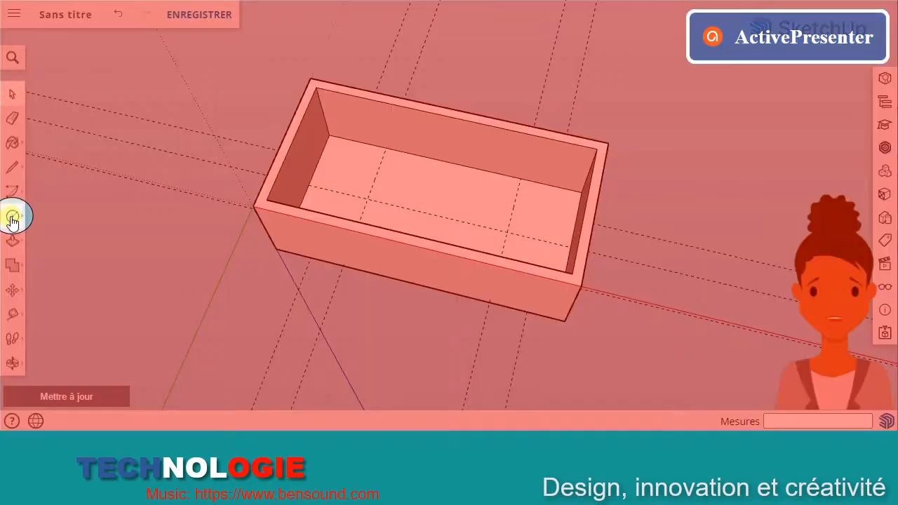
pyautogui.click(13, 216)
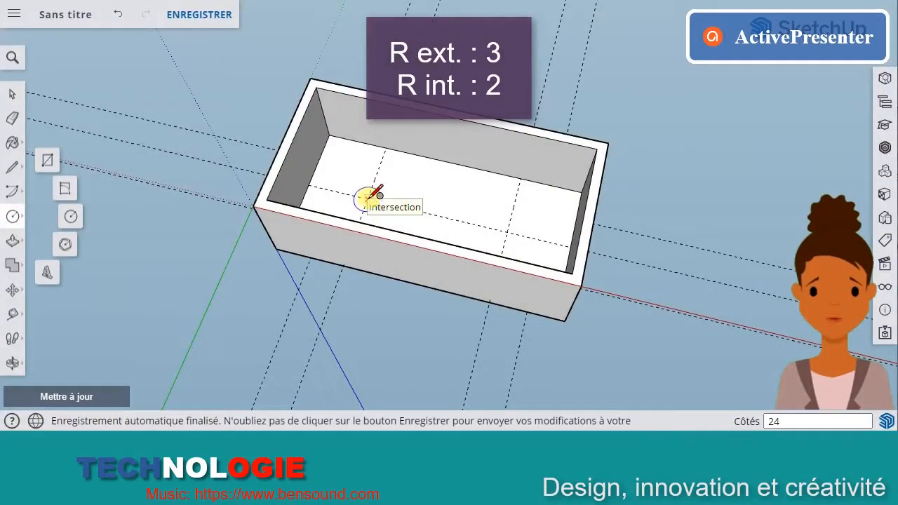
pyautogui.click(368, 199)
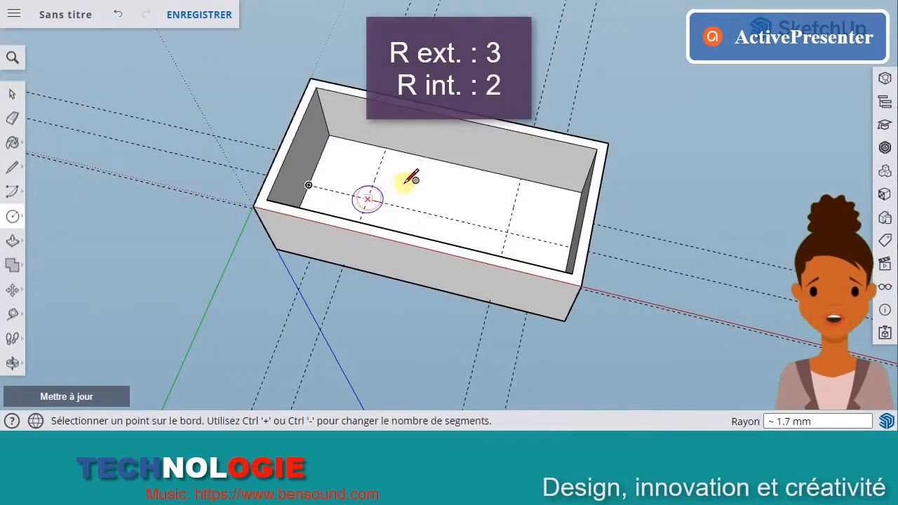
pyautogui.write('3')
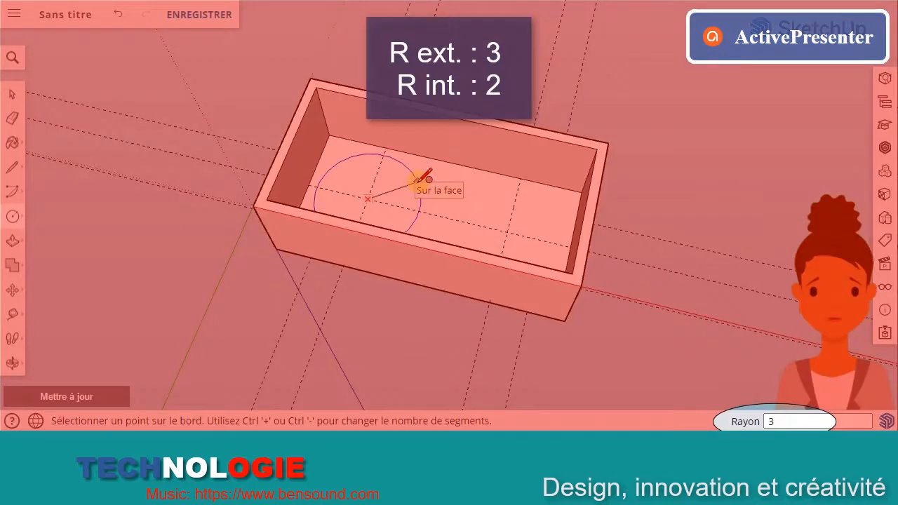
pyautogui.press('Return')
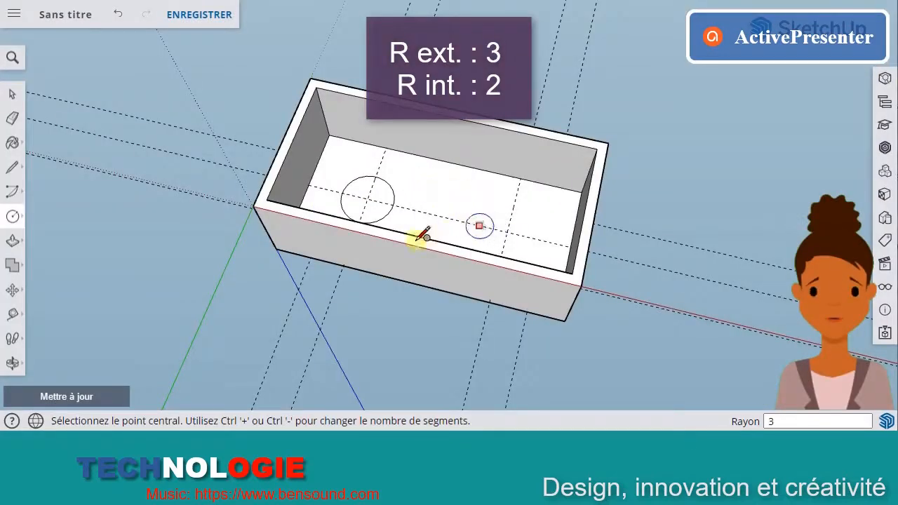
# Draw a concentric inner circle with a 2 mm radius at the same guide intersection.
pyautogui.scroll(3, 369, 197)
pyautogui.click(366, 198)
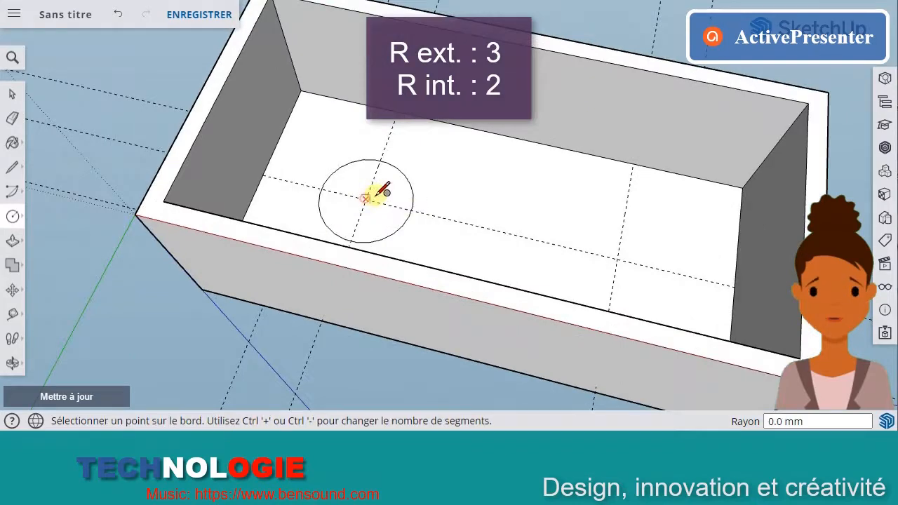
pyautogui.write('2')
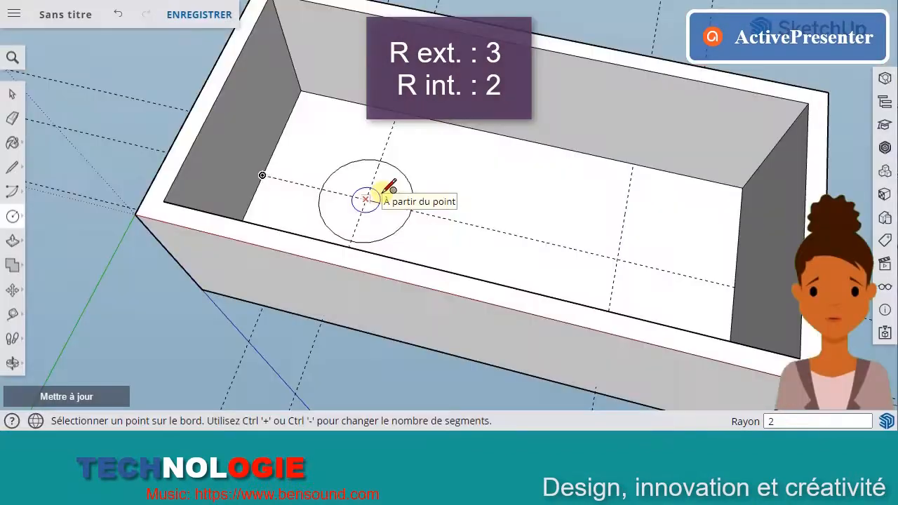
pyautogui.press('Return')
# Select the ring face with its outer and inner edges and make them a component with the default settings.
pyautogui.click(12, 94)
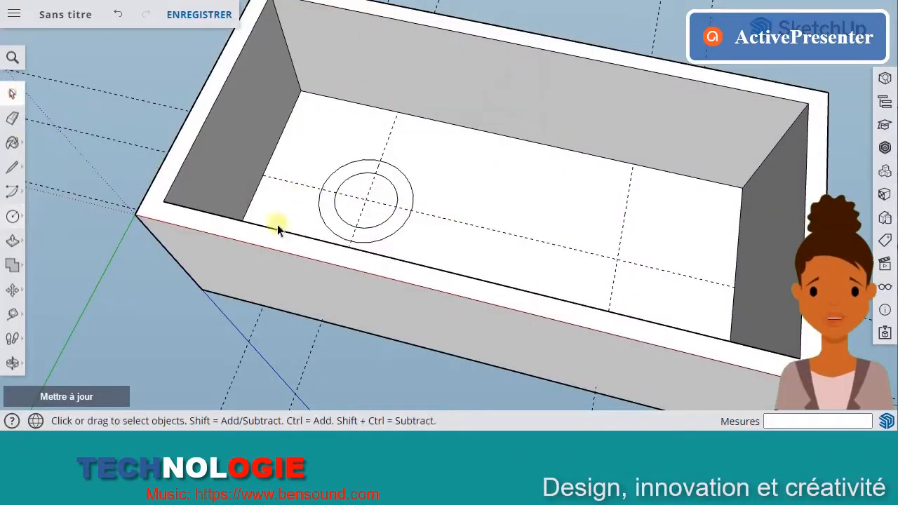
pyautogui.click(369, 240)
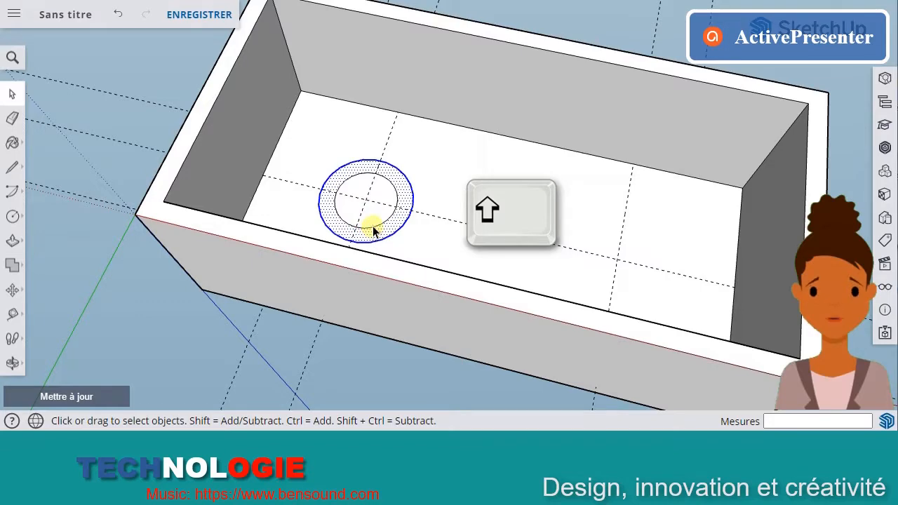
pyautogui.keyDown('shift'); pyautogui.click(372, 228); pyautogui.keyUp('shift')
pyautogui.rightClick(379, 231)
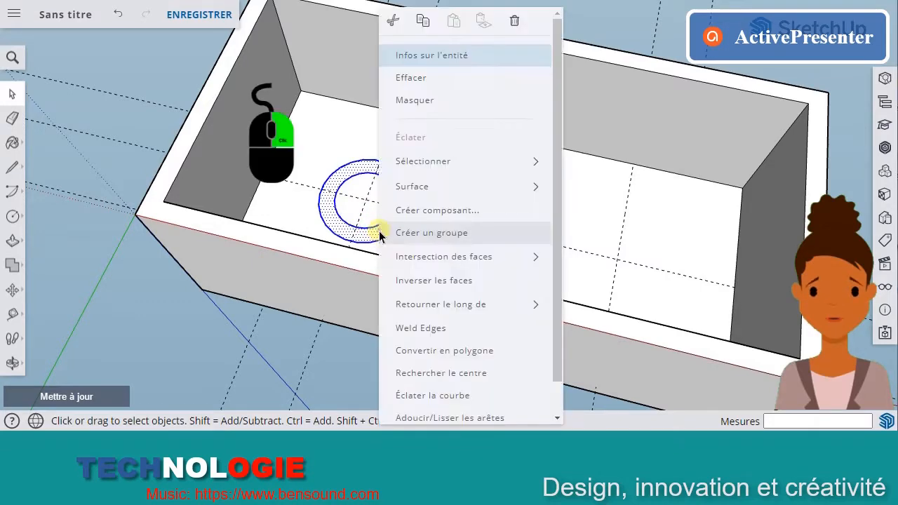
pyautogui.click(403, 208)
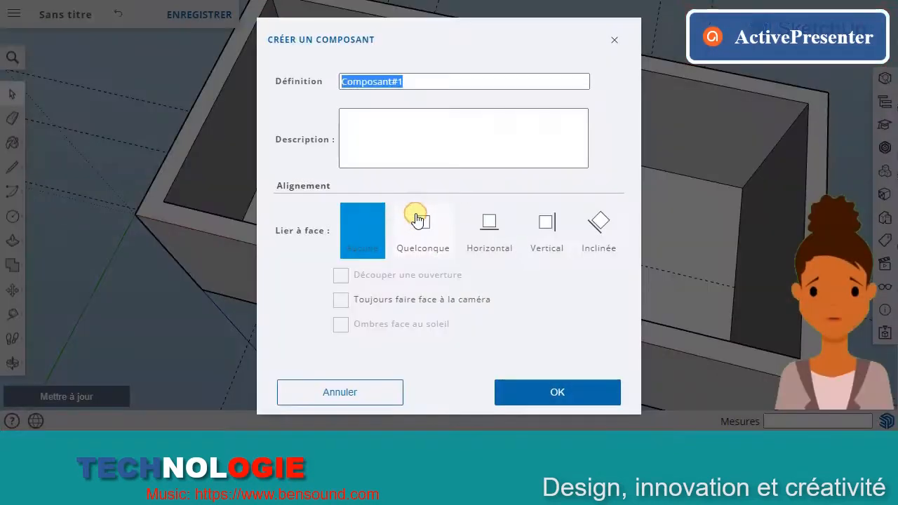
pyautogui.click(541, 387)
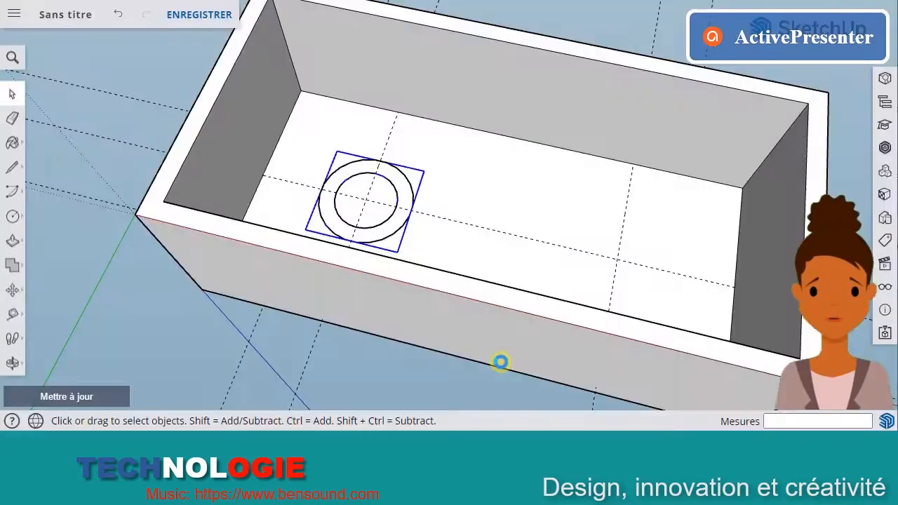
# Copy the ring component along the lengthwise guide to the opposite cross guide, and divide the copy distance with /2.
pyautogui.moveTo(431, 239); pyautogui.dragTo(377, 242, button='middle')
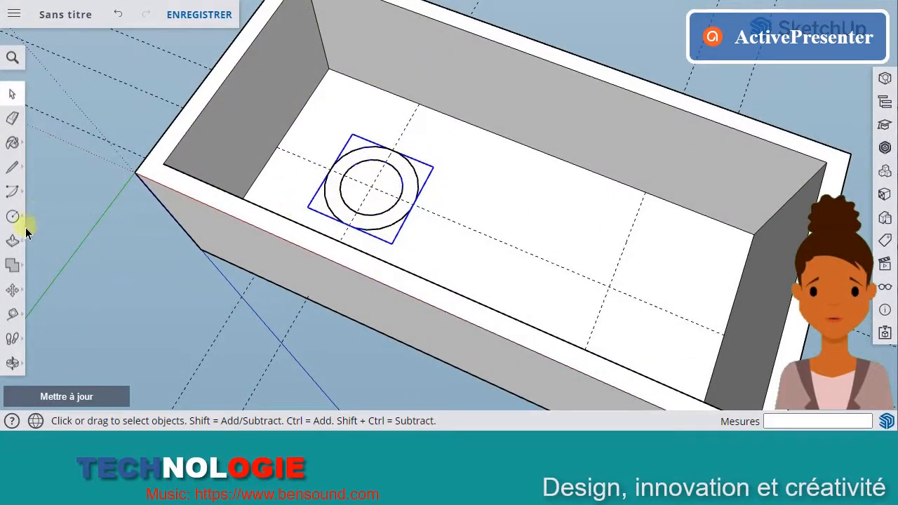
pyautogui.click(14, 295)
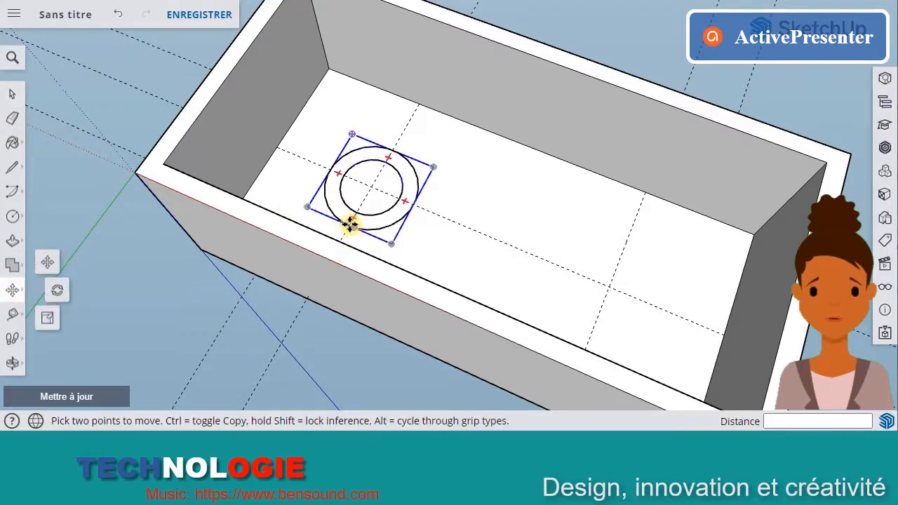
pyautogui.scroll(2, 350, 223)
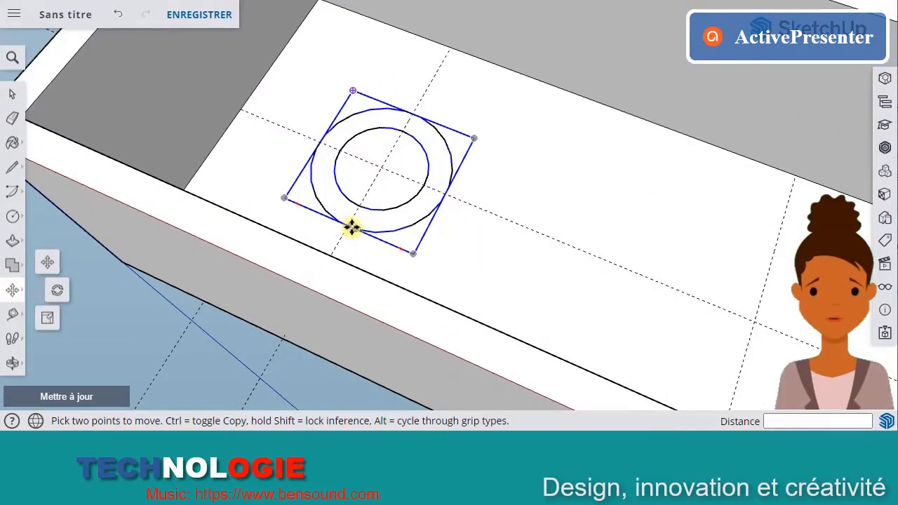
pyautogui.scroll(1, 344, 227)
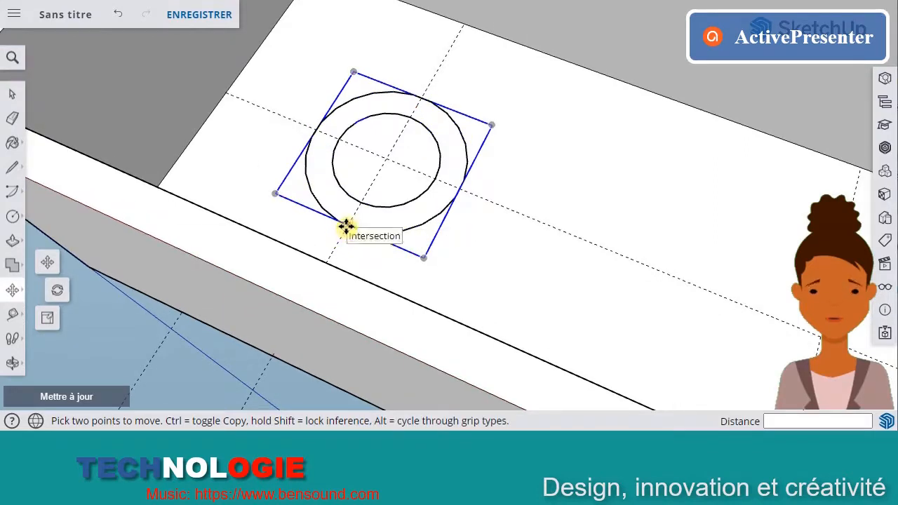
pyautogui.press('ctrl')
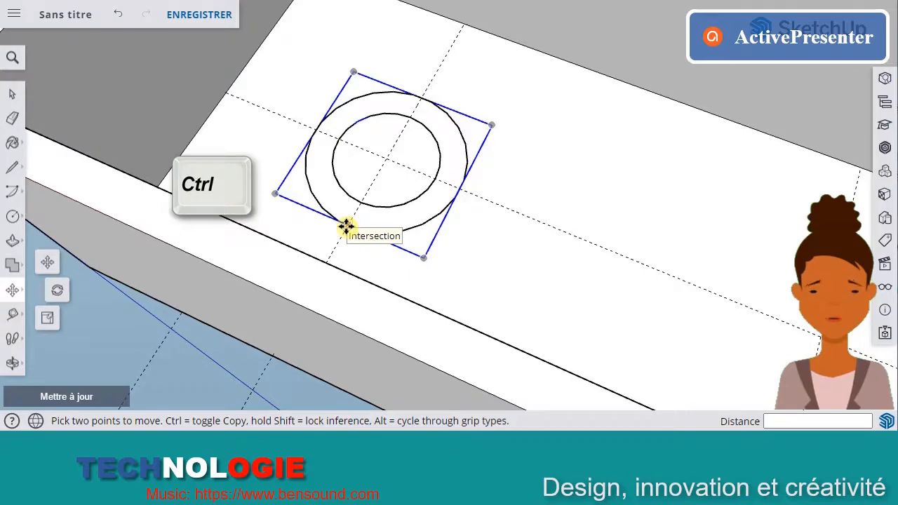
pyautogui.click(353, 228)
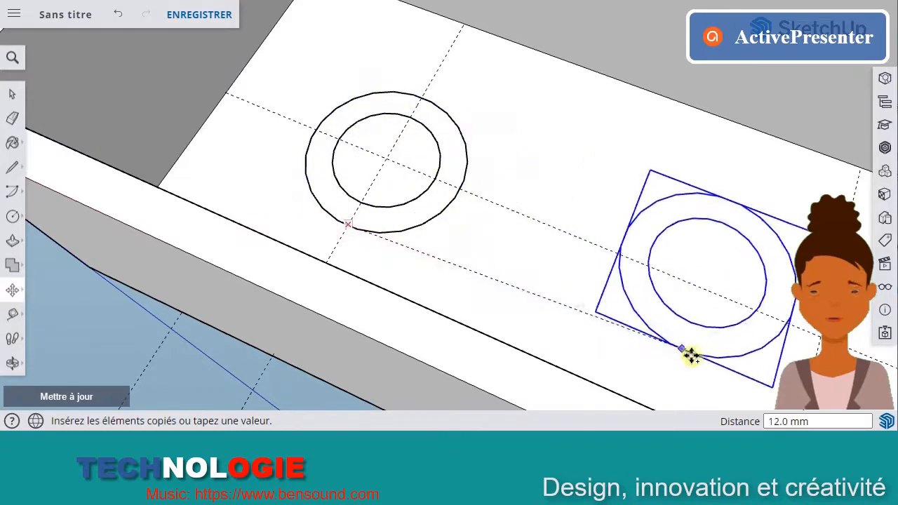
pyautogui.scroll(-3, 702, 365)
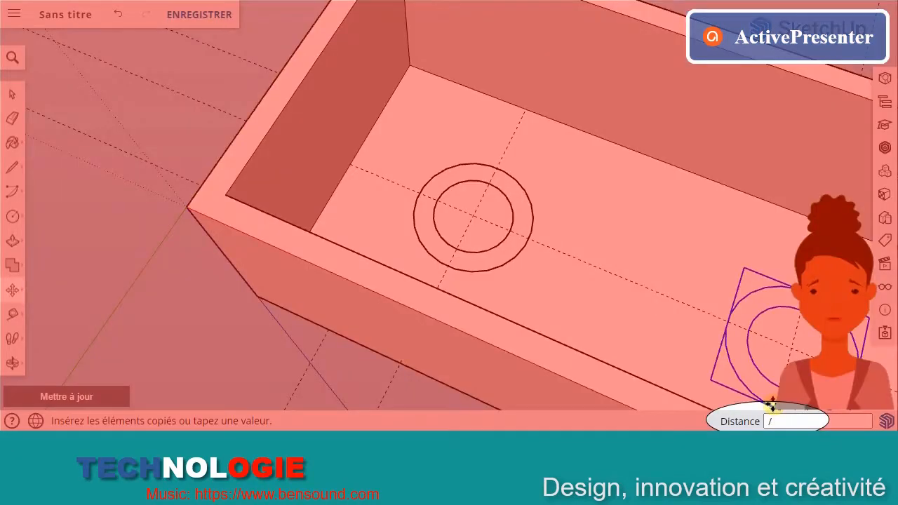
pyautogui.press('Return')
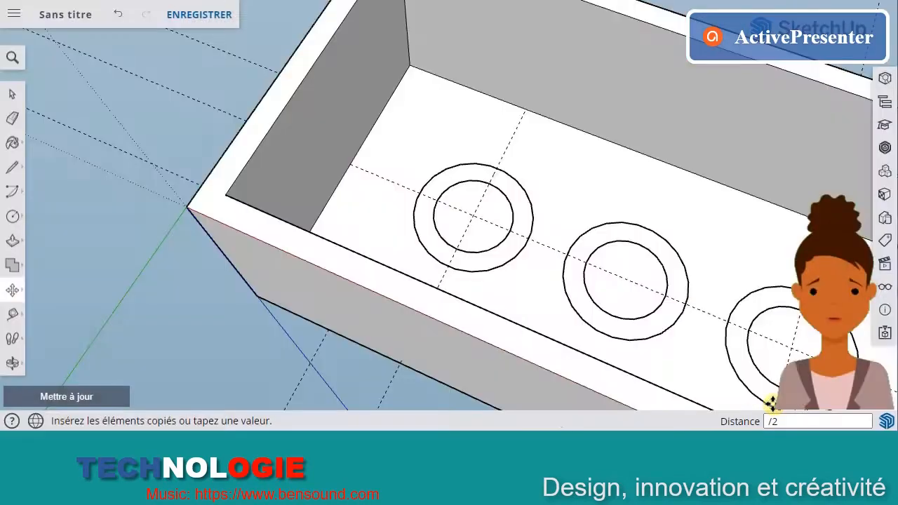
# Open the ring component nearest the origin for editing and extrude its ring face 9 mm into a hollow tube.
pyautogui.click(12, 96)
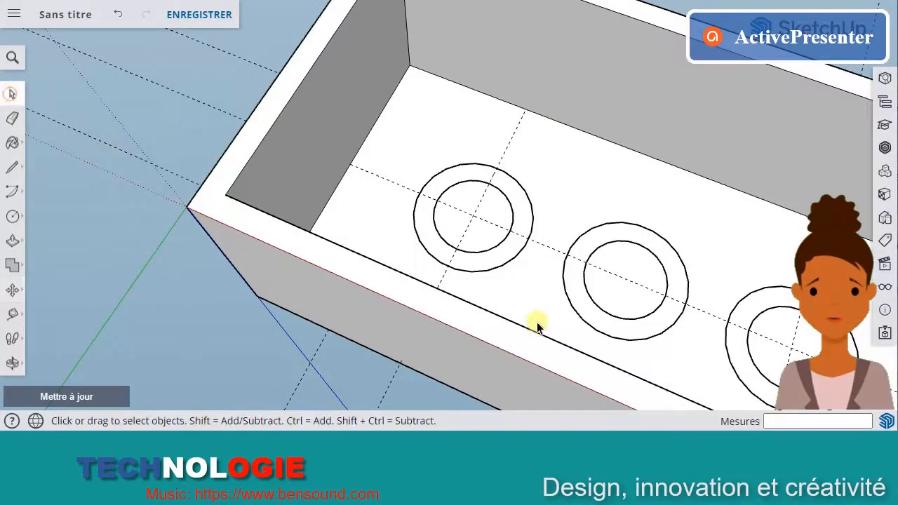
pyautogui.scroll(-3, 594, 294)
pyautogui.moveTo(642, 288); pyautogui.dragTo(396, 238, button='middle')
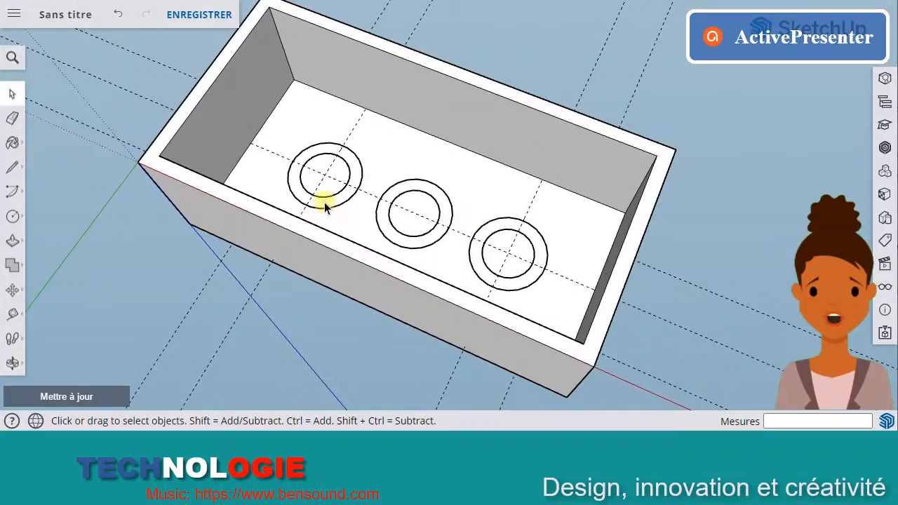
pyautogui.click(323, 203)
pyautogui.click(388, 224)
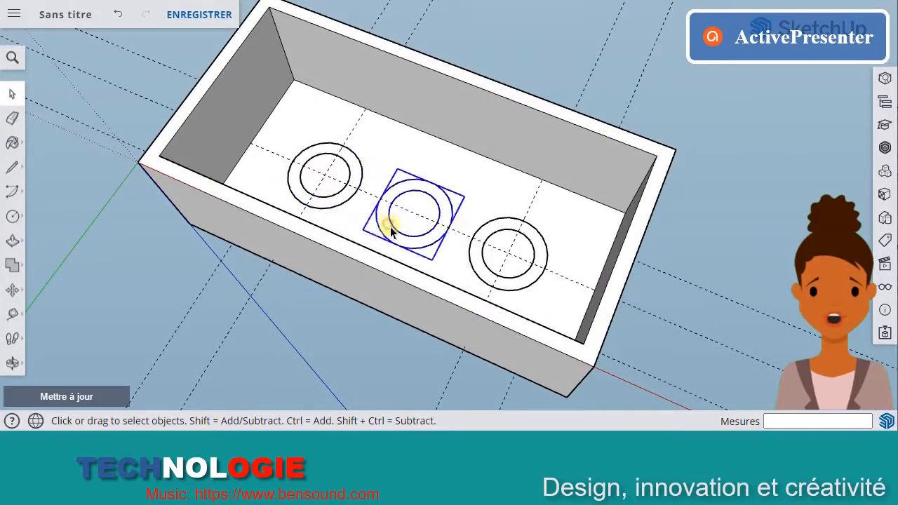
pyautogui.click(473, 243)
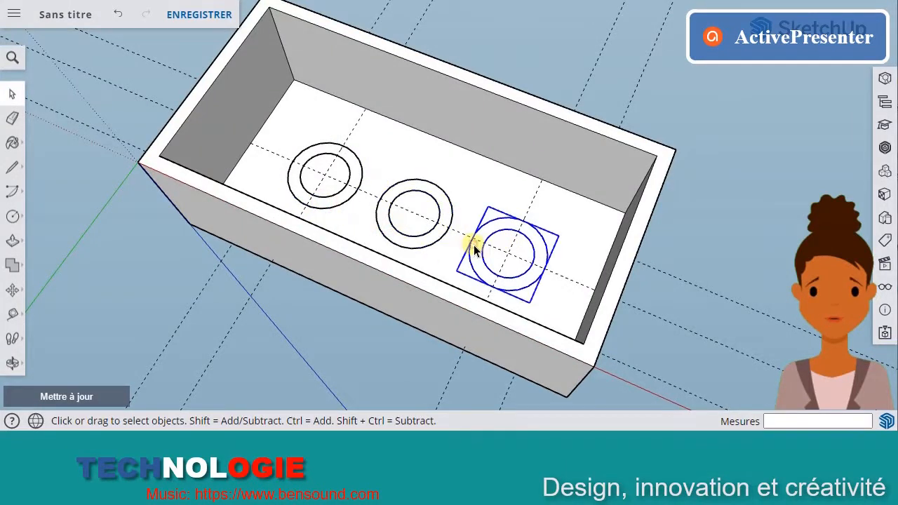
pyautogui.doubleClick(300, 197)
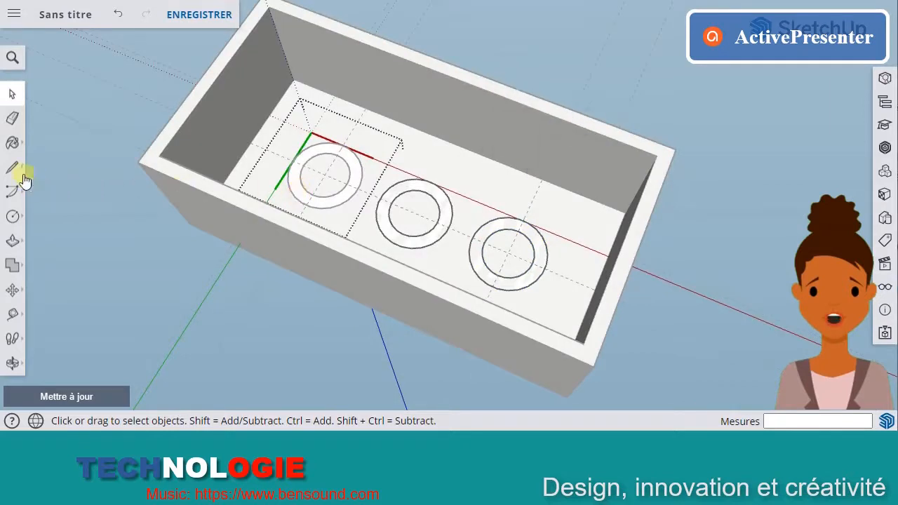
pyautogui.click(11, 239)
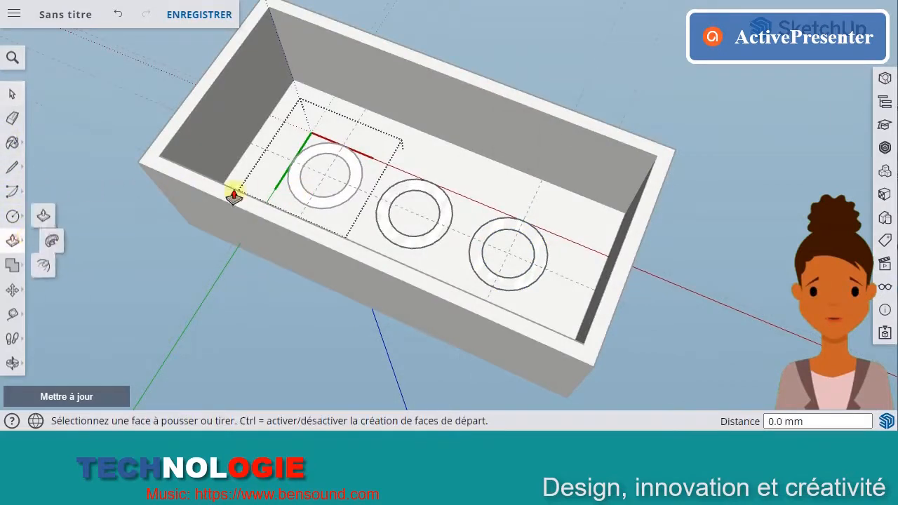
pyautogui.click(298, 193)
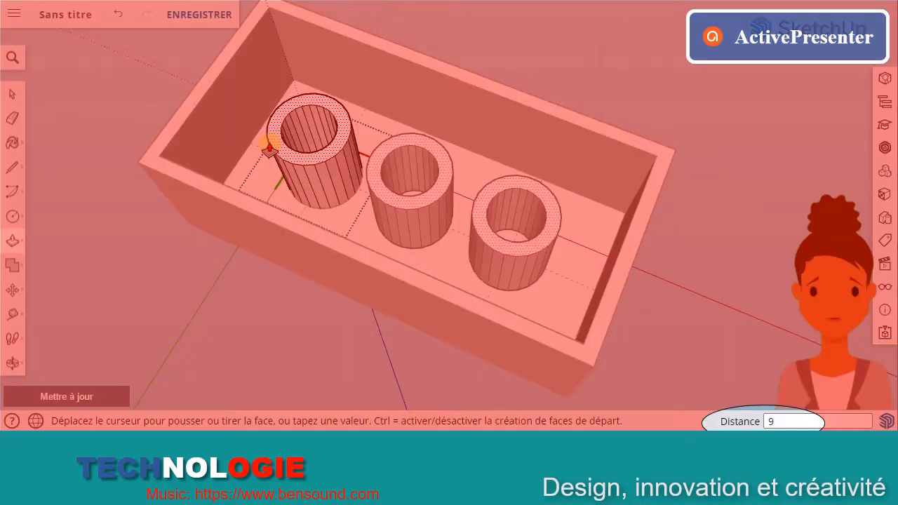
pyautogui.press('Return')
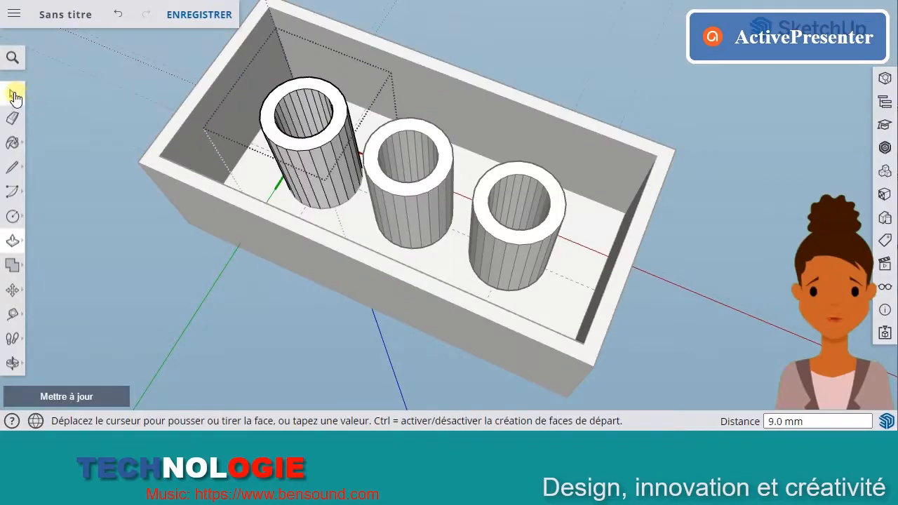
pyautogui.click(14, 97)
pyautogui.moveTo(106, 167); pyautogui.dragTo(107, 167, button='middle')
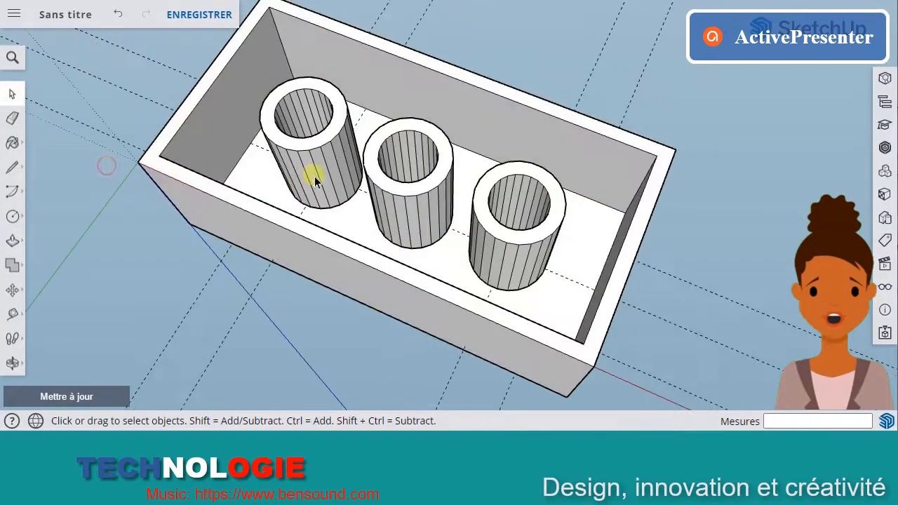
# Erase all the dashed construction guide lines around the brick.
pyautogui.moveTo(295, 170); pyautogui.dragTo(337, 245, button='middle')
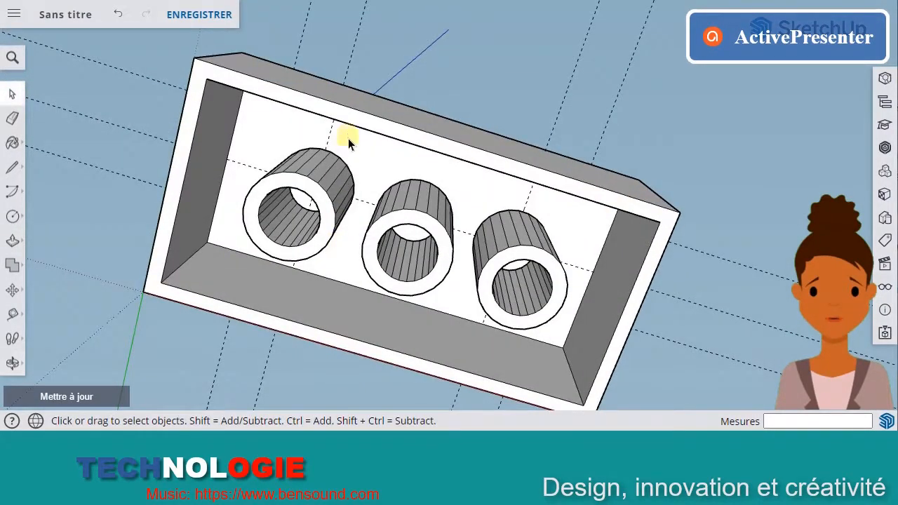
pyautogui.moveTo(349, 142); pyautogui.dragTo(428, 373, button='middle')
pyautogui.scroll(-2, 396, 336)
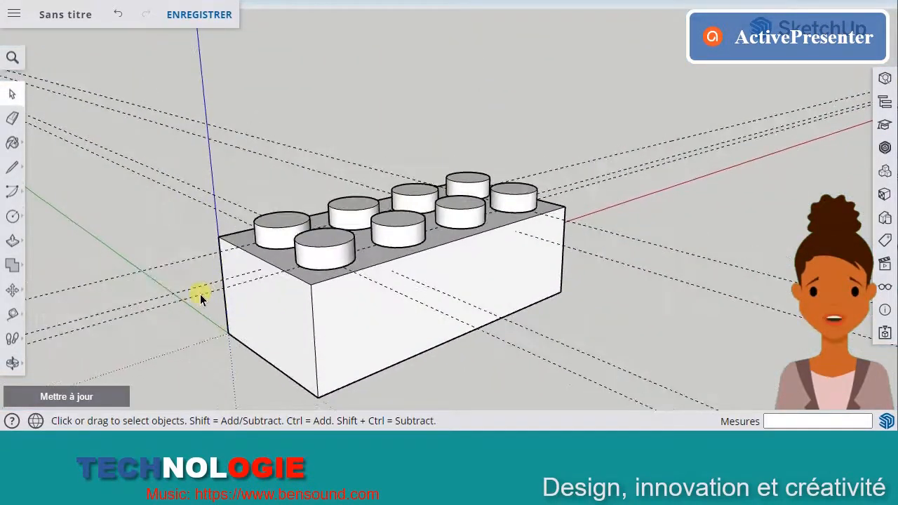
pyautogui.click(12, 118)
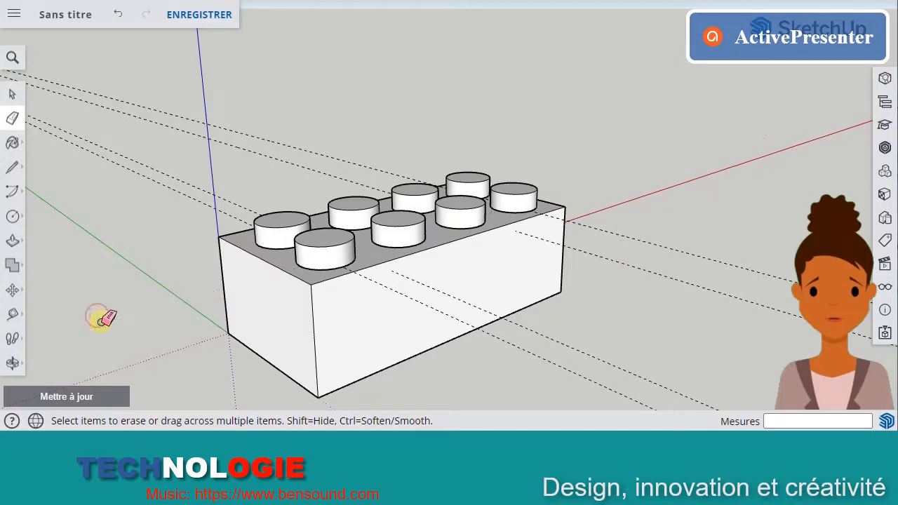
pyautogui.click(171, 175)
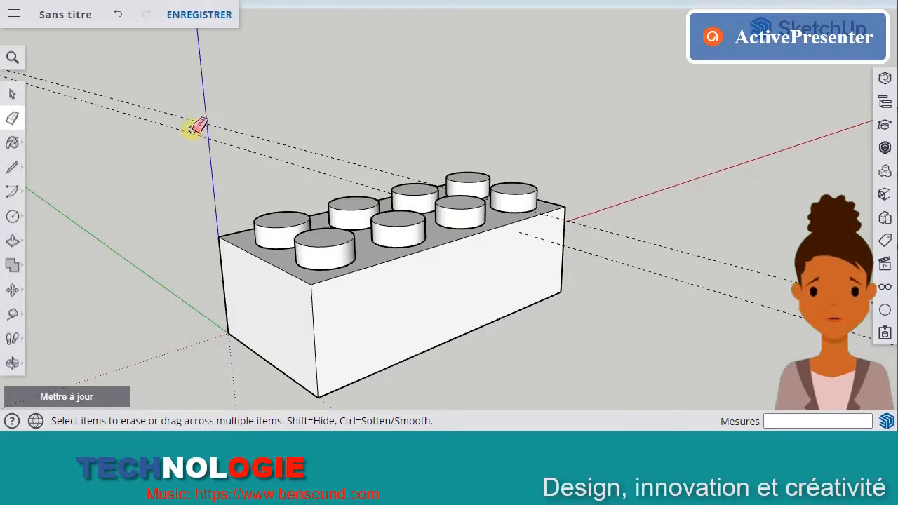
pyautogui.click(191, 133)
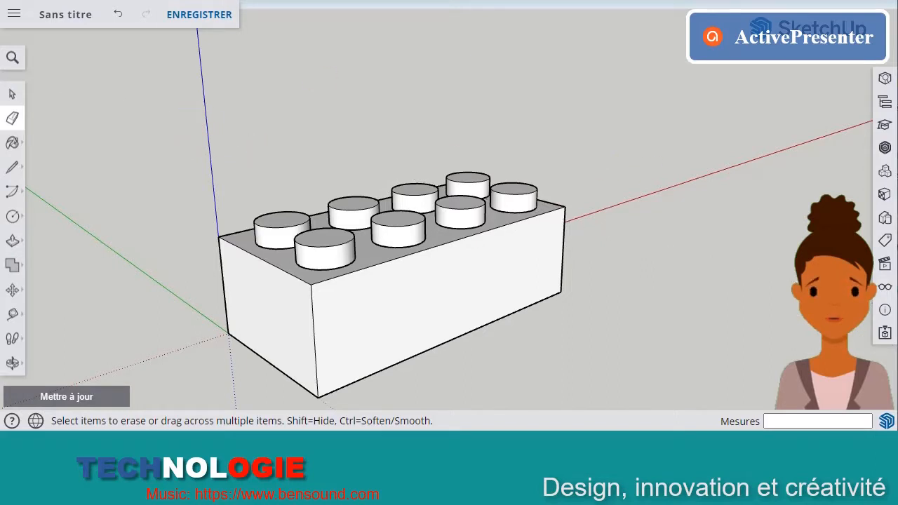
pyautogui.click(12, 93)
pyautogui.click(172, 145)
# Select the entire brick with its studs and expand the Couleurs collection in the materials browser.
pyautogui.moveTo(391, 172); pyautogui.dragTo(431, 267, button='middle')
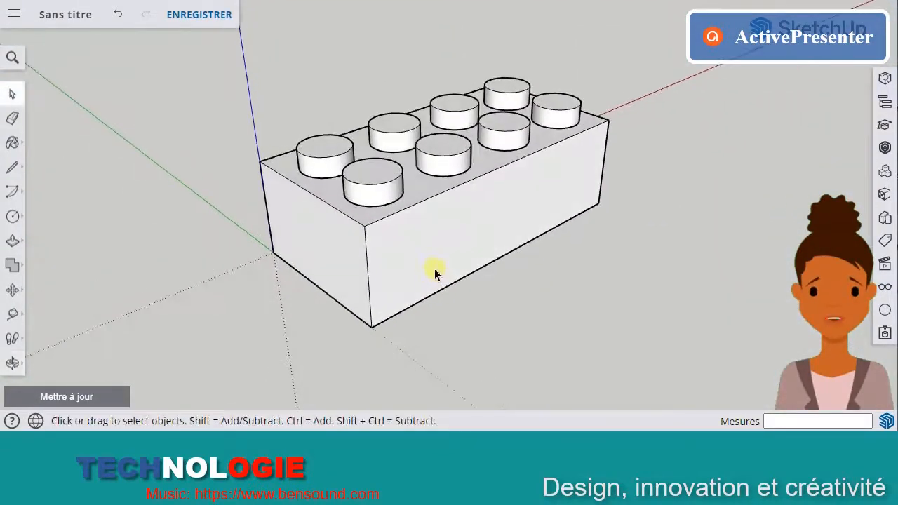
pyautogui.scroll(-3, 421, 261)
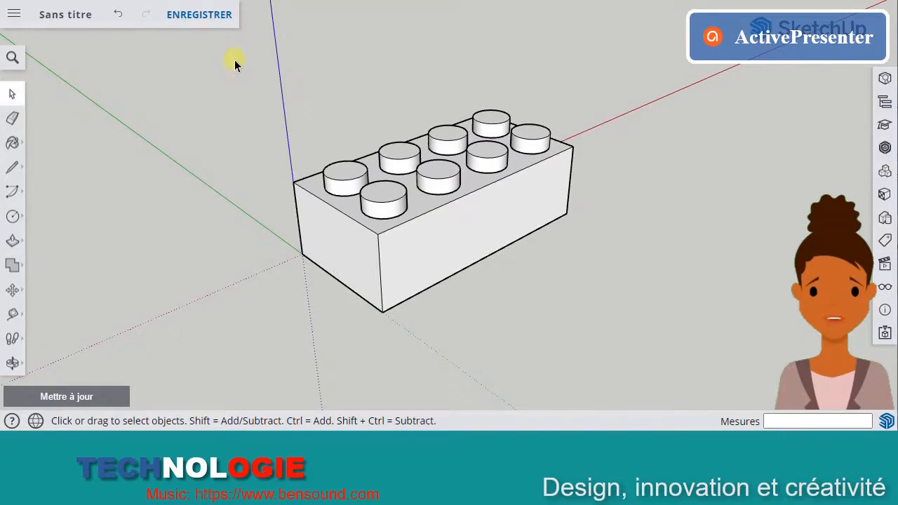
pyautogui.moveTo(234, 62); pyautogui.dragTo(691, 373)
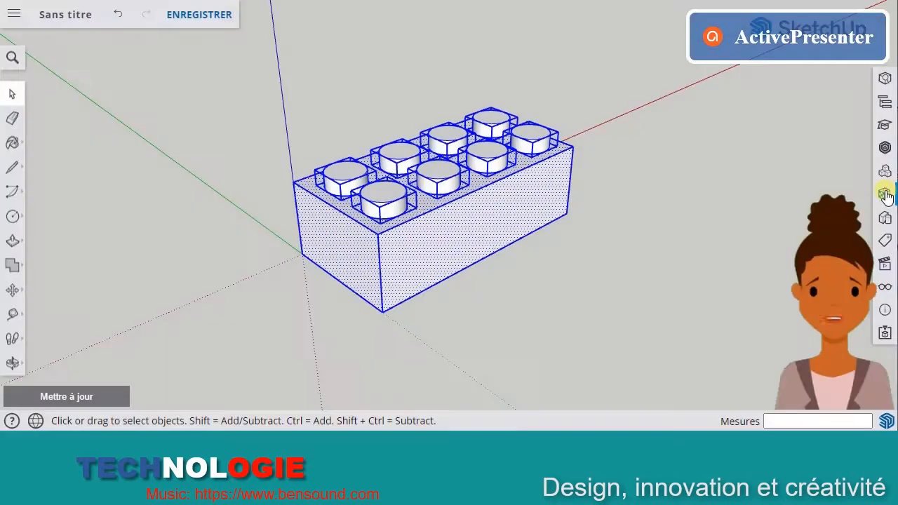
pyautogui.click(884, 195)
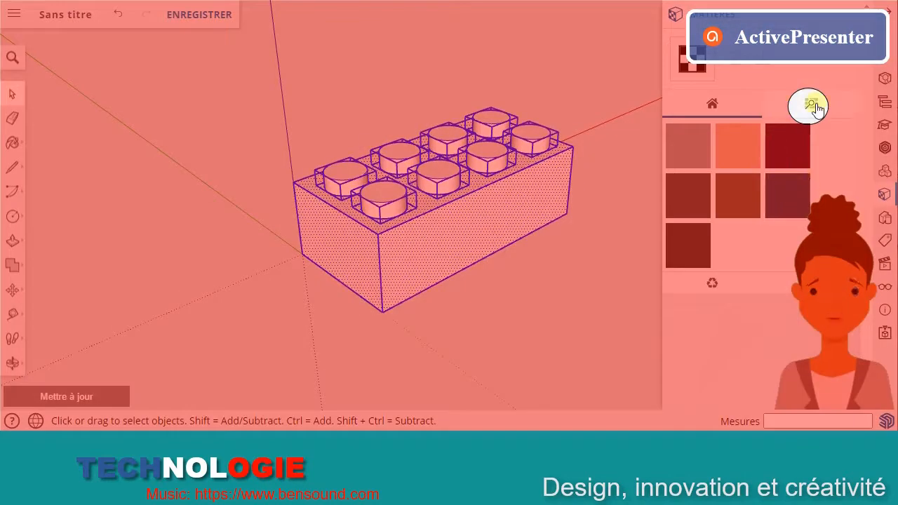
pyautogui.click(811, 104)
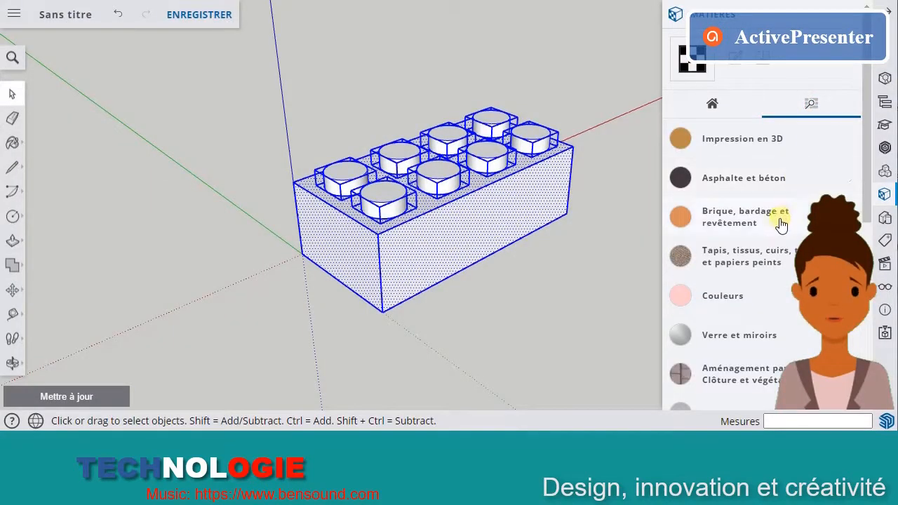
pyautogui.scroll(-1, 782, 223)
pyautogui.scroll(-1, 786, 226)
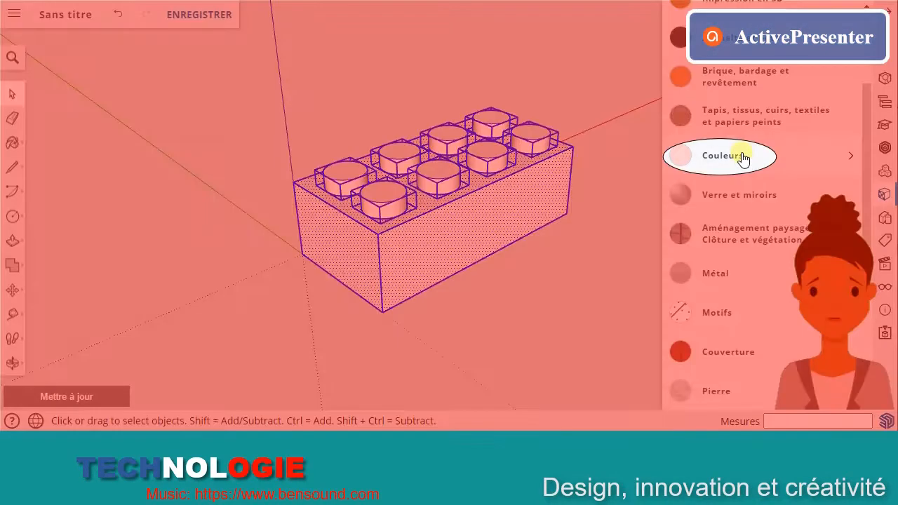
pyautogui.click(723, 156)
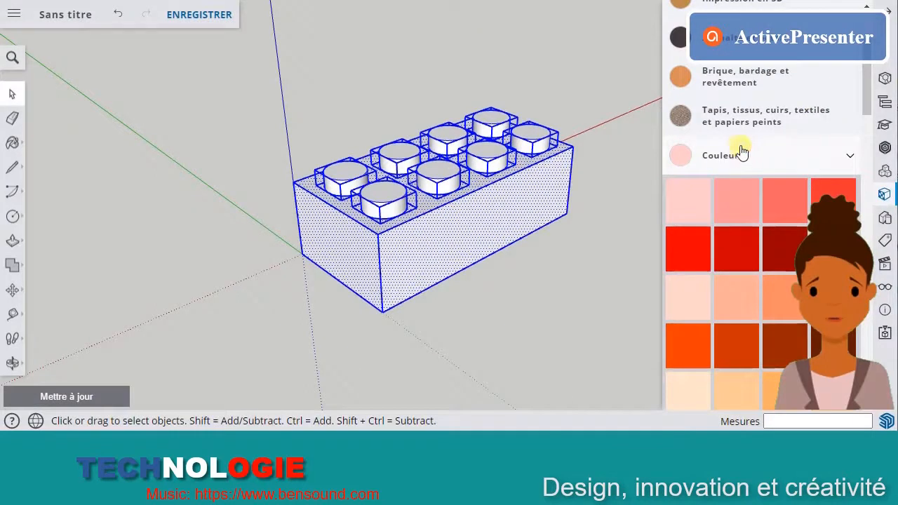
# Paint the whole selected brick with the medium blue swatch from the Couleurs collection.
pyautogui.scroll(2, 737, 154)
pyautogui.click(727, 143)
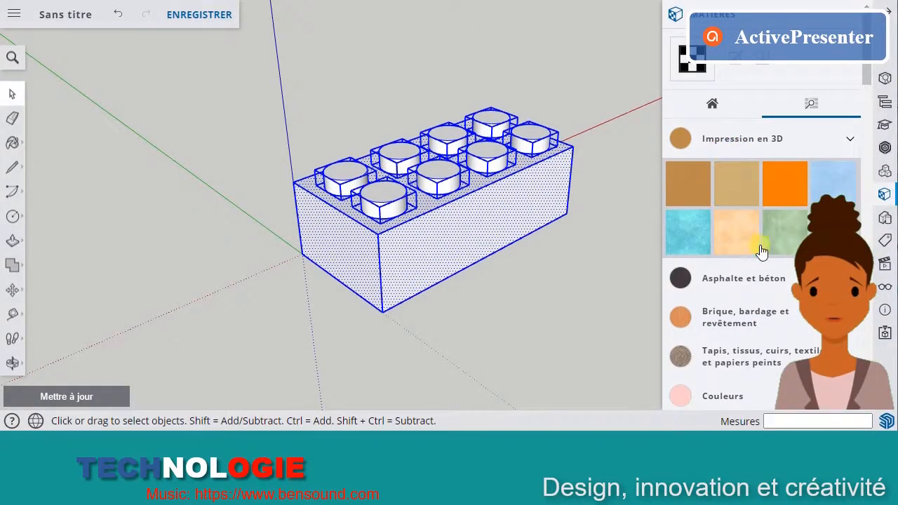
pyautogui.scroll(-2, 762, 252)
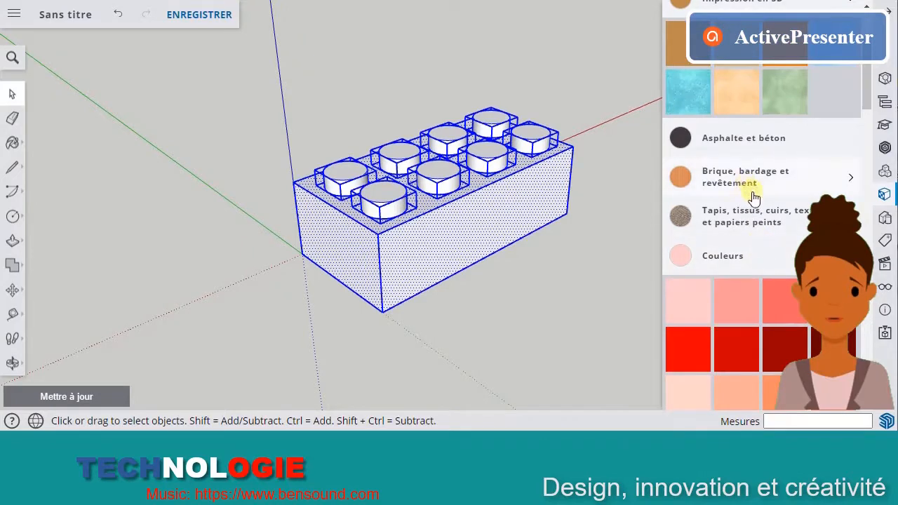
pyautogui.scroll(-6, 751, 210)
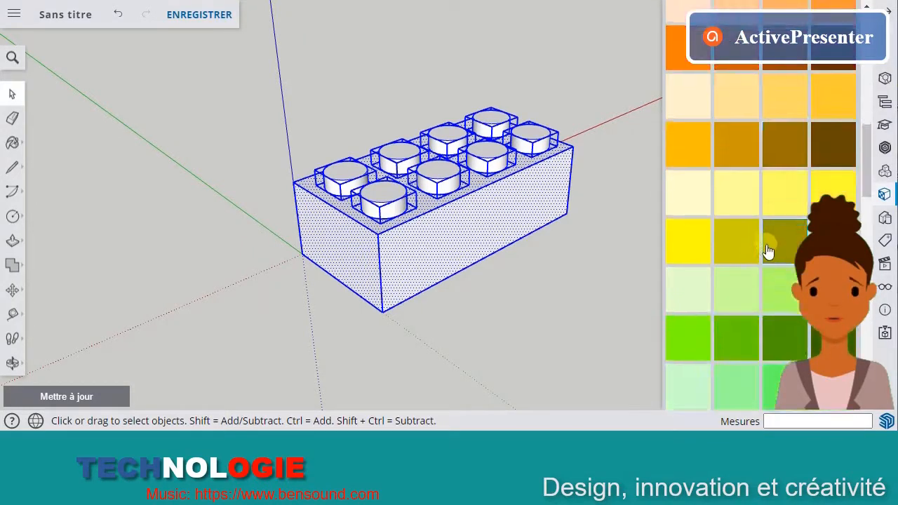
pyautogui.scroll(-6, 767, 251)
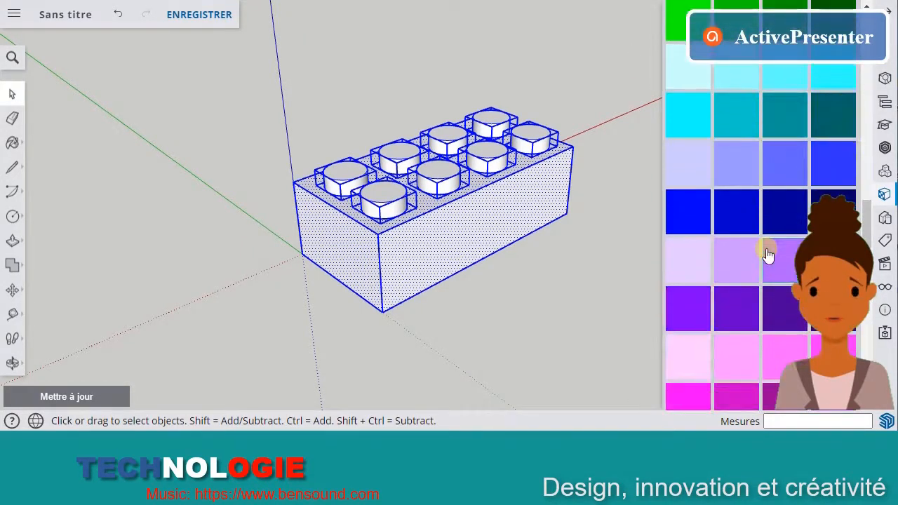
pyautogui.click(776, 174)
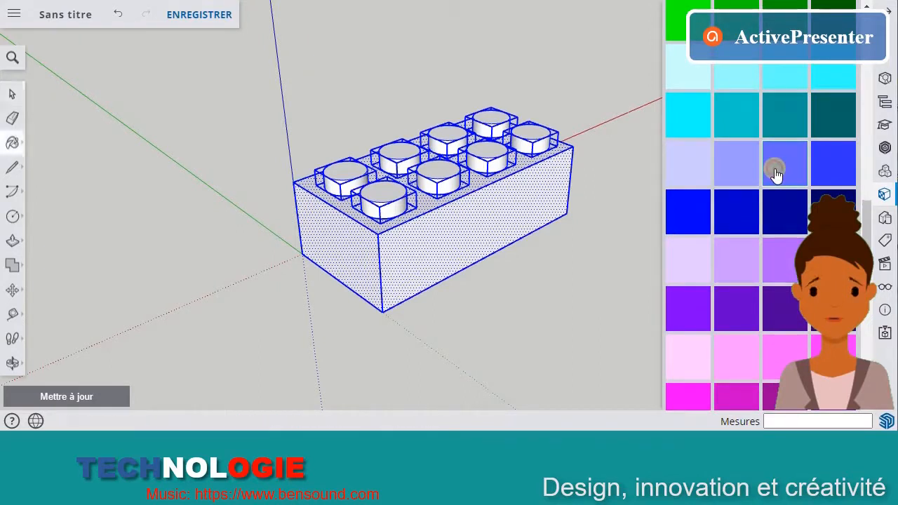
pyautogui.click(545, 198)
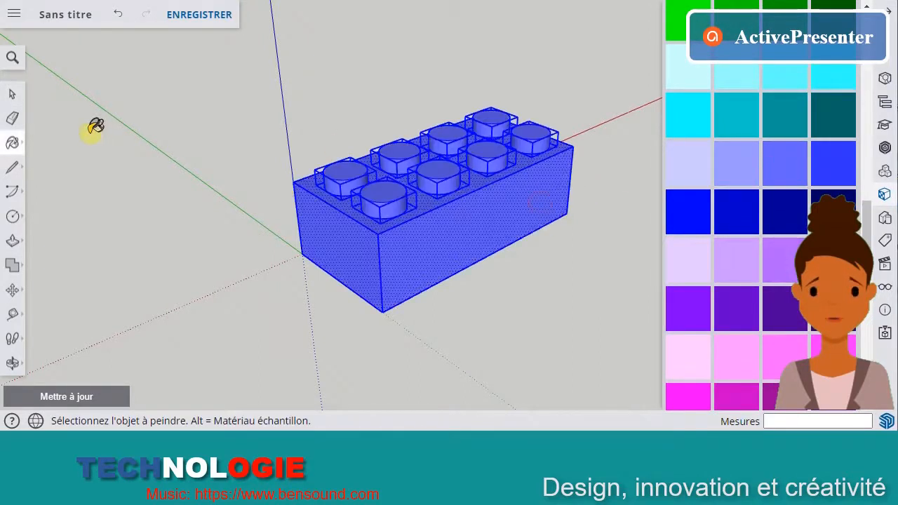
pyautogui.click(12, 95)
pyautogui.click(159, 133)
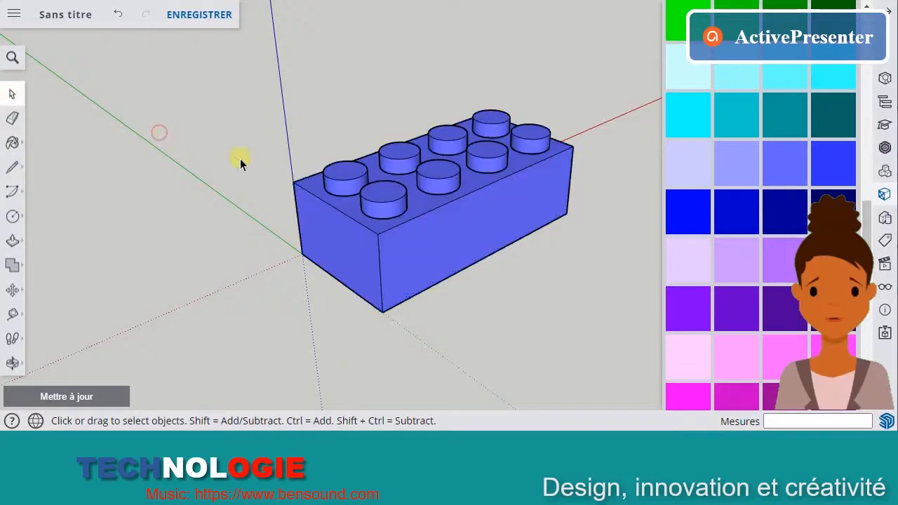
# Select the complete brick with its studs and tubes and combine everything into a single group.
pyautogui.moveTo(315, 183); pyautogui.dragTo(310, 64, button='middle')
pyautogui.moveTo(417, 190); pyautogui.dragTo(403, 291, button='middle')
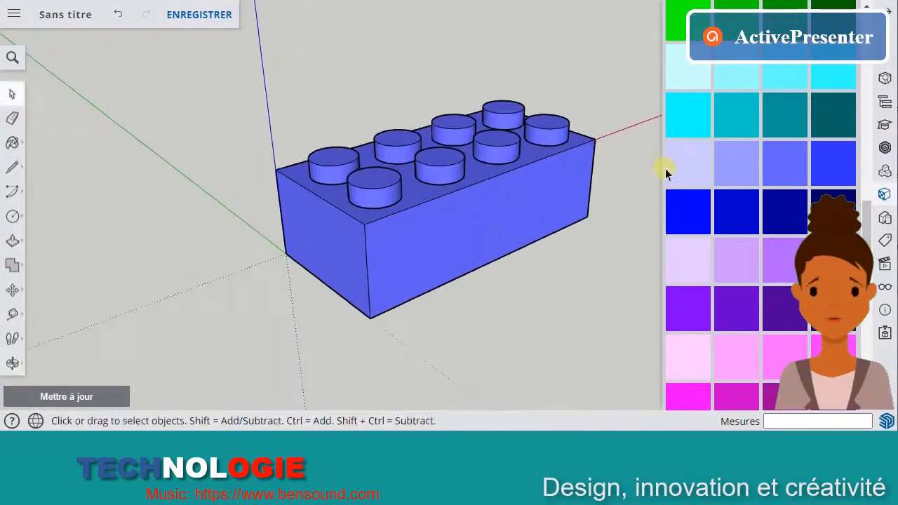
pyautogui.scroll(10, 832, 87)
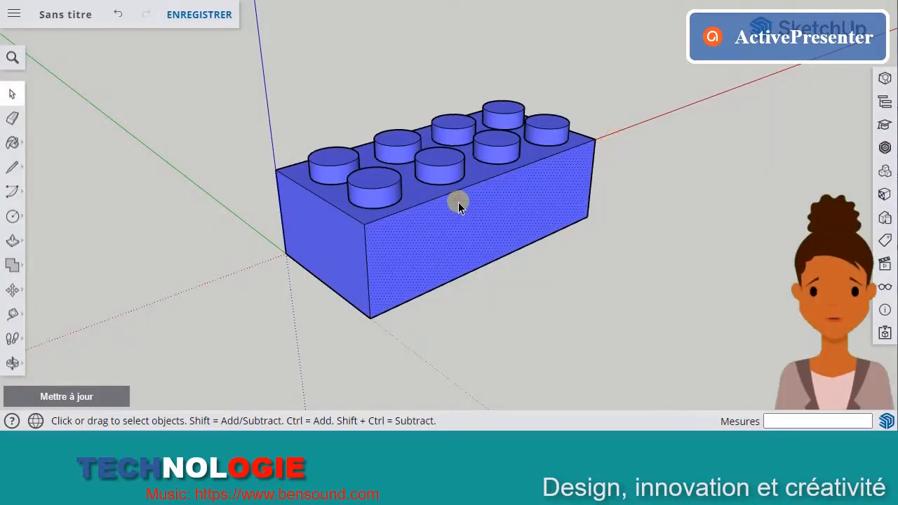
pyautogui.click(335, 207)
pyautogui.click(240, 184)
pyautogui.moveTo(237, 75); pyautogui.dragTo(661, 349)
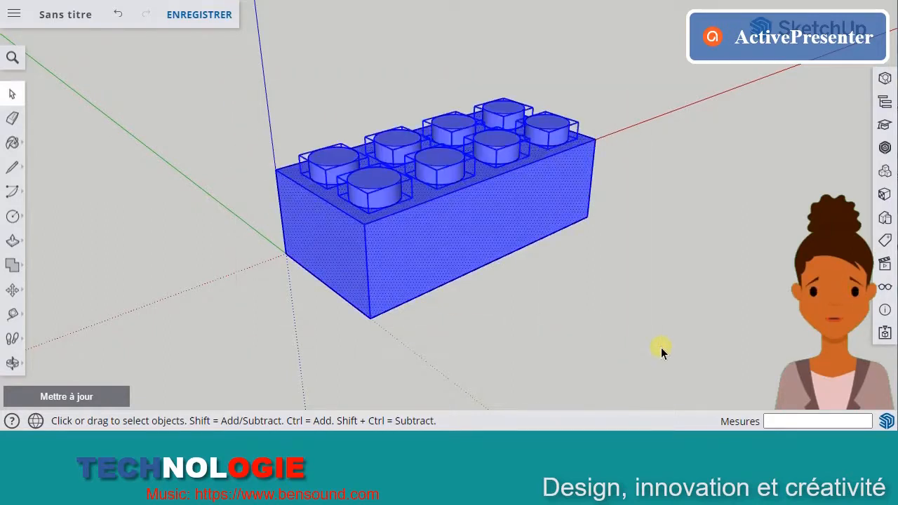
pyautogui.rightClick(478, 242)
pyautogui.click(528, 256)
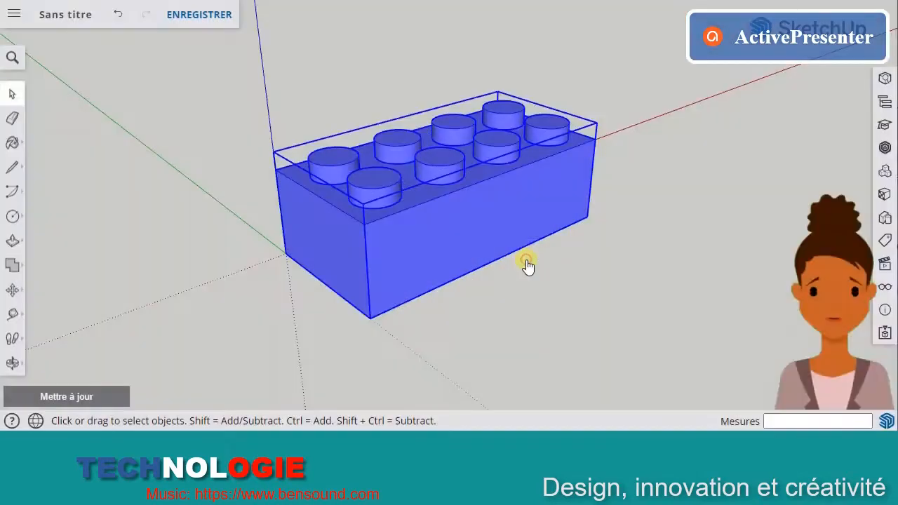
pyautogui.click(656, 251)
pyautogui.moveTo(598, 258); pyautogui.dragTo(485, 243, button='middle')
pyautogui.click(473, 236)
pyautogui.click(621, 256)
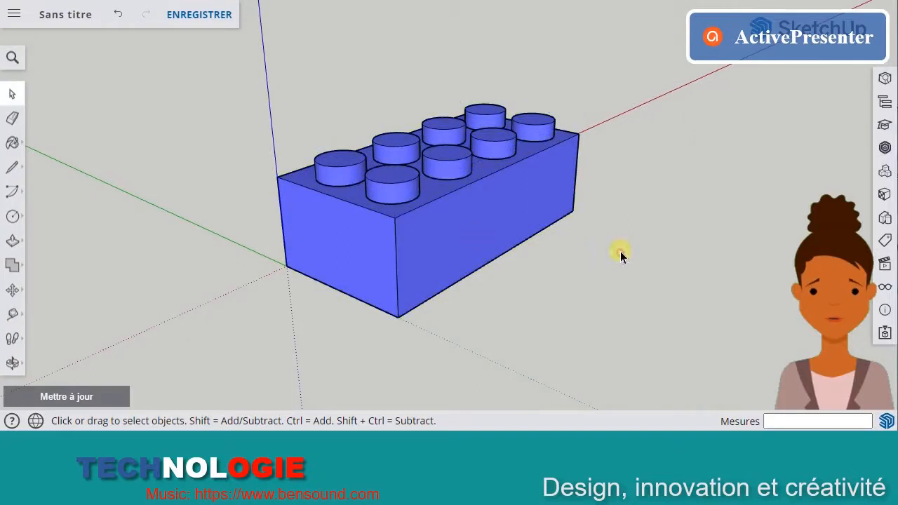
pyautogui.click(475, 224)
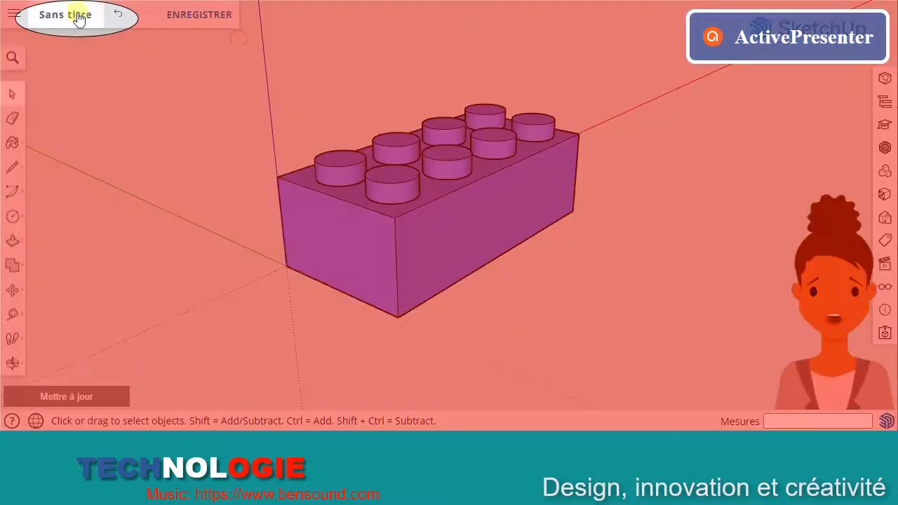
# Save the model as "Brique lego" in the SketchUp project.
pyautogui.click(73, 15)
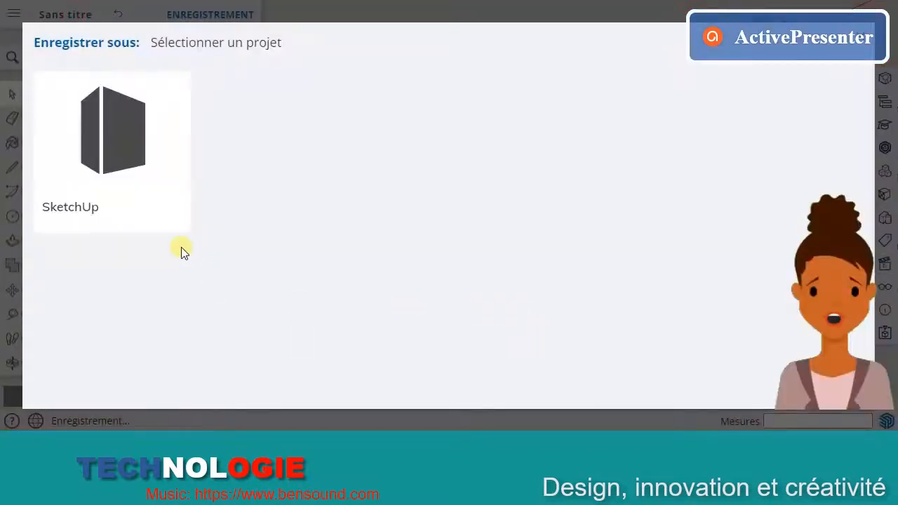
pyautogui.click(127, 148)
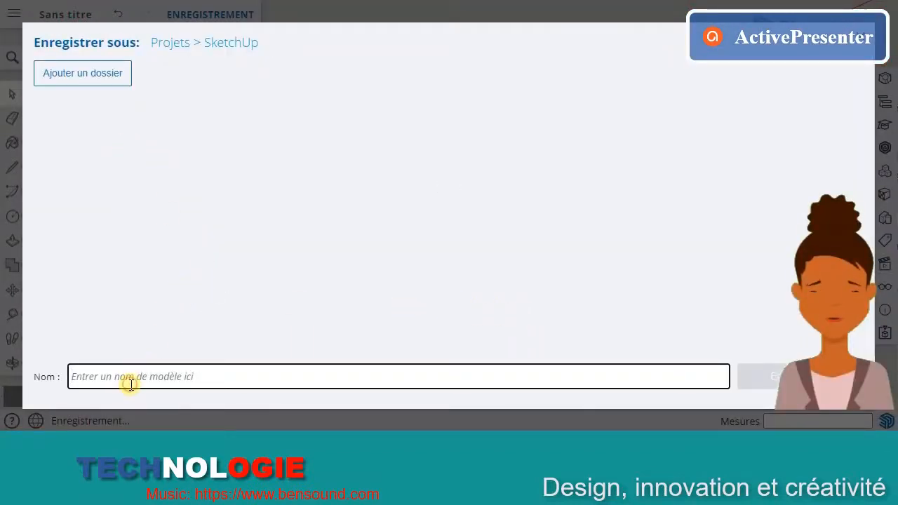
pyautogui.write('Brique lego')
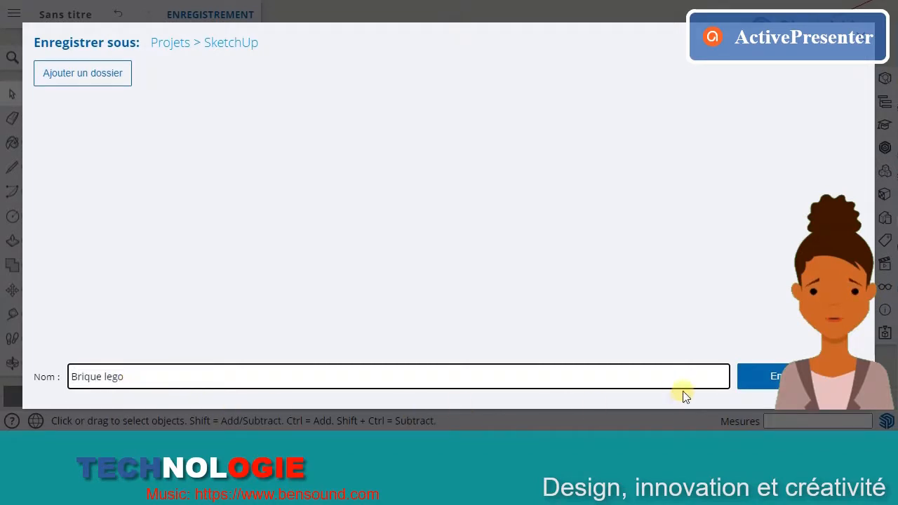
pyautogui.click(765, 383)
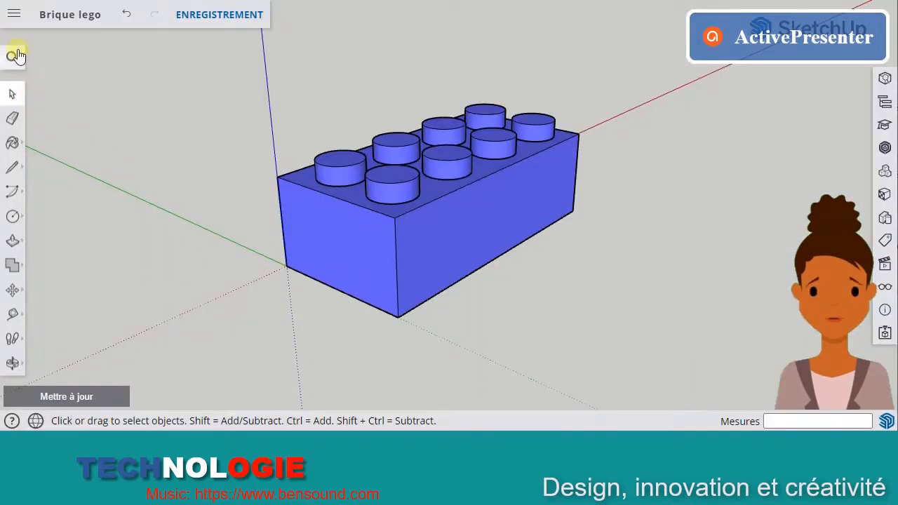
# Export the model as the STL file "Brique lego.stl" into the Vrac folder on the Bureau.
pyautogui.click(14, 13)
pyautogui.click(50, 192)
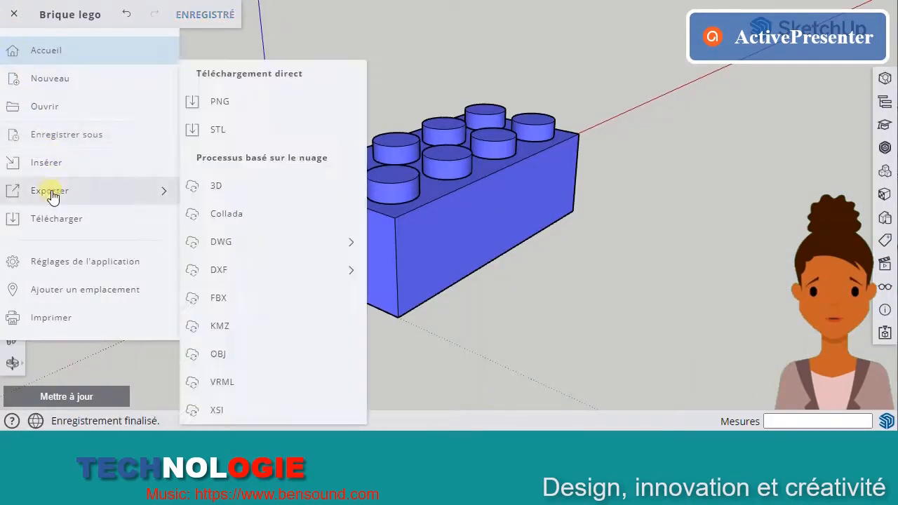
pyautogui.click(217, 129)
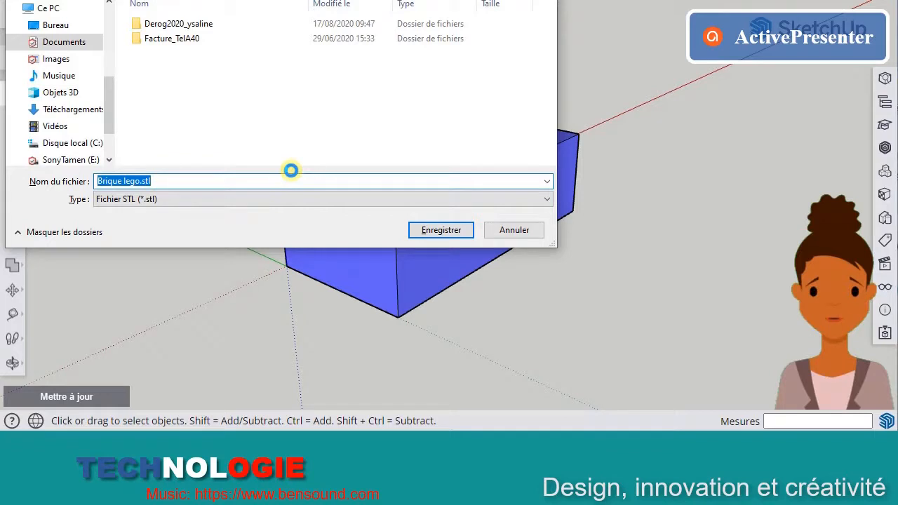
pyautogui.click(56, 24)
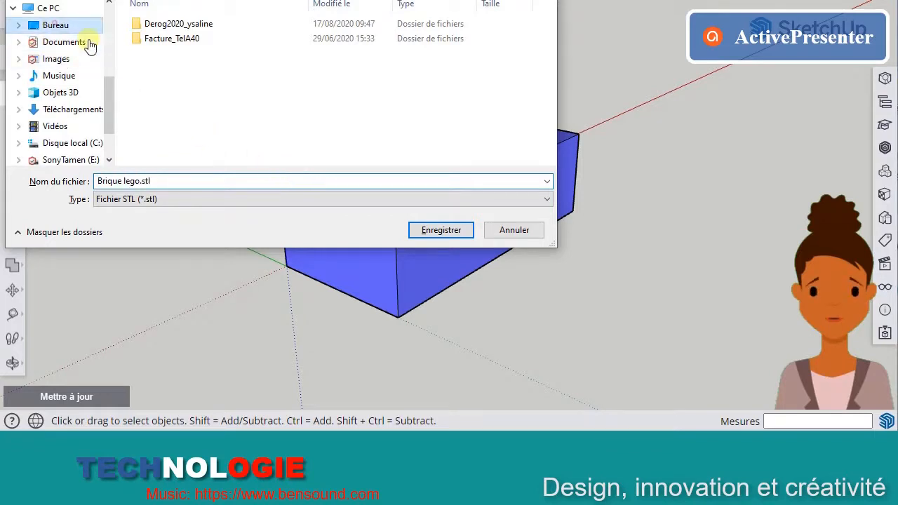
pyautogui.click(324, 95)
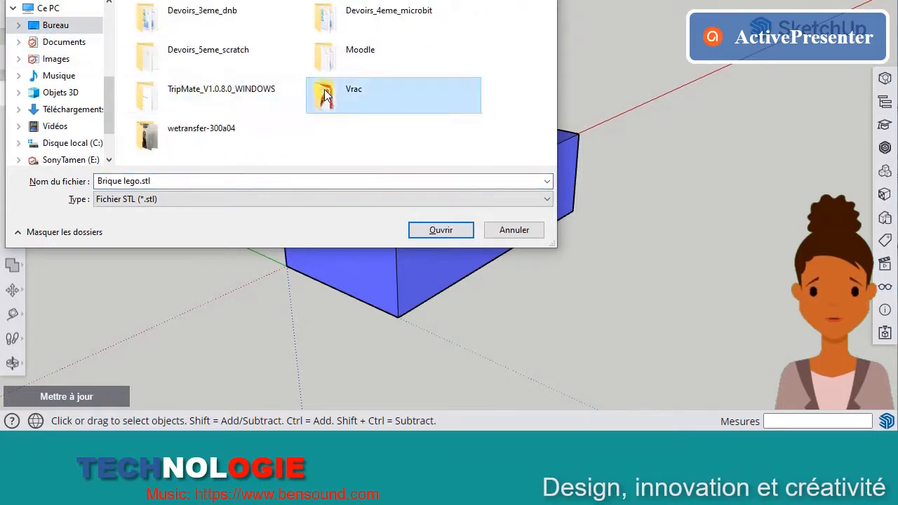
pyautogui.doubleClick(324, 95)
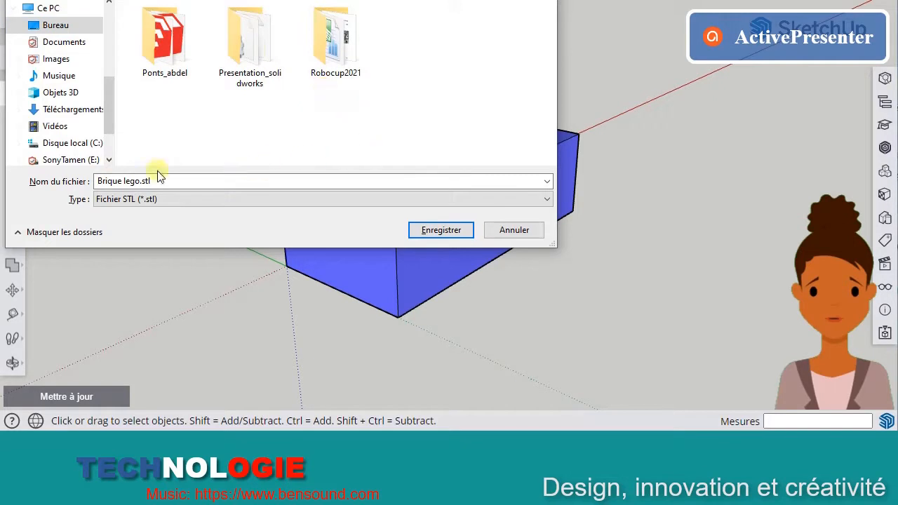
pyautogui.click(432, 231)
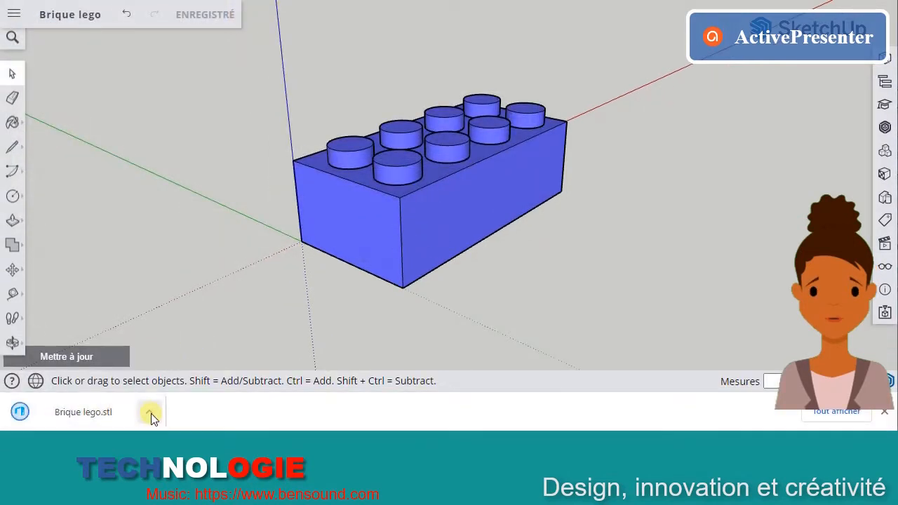
# Open the exported Brique lego.stl from its folder, inspect it in the 3D viewer, and close the viewer and folder windows.
pyautogui.click(150, 415)
pyautogui.click(184, 367)
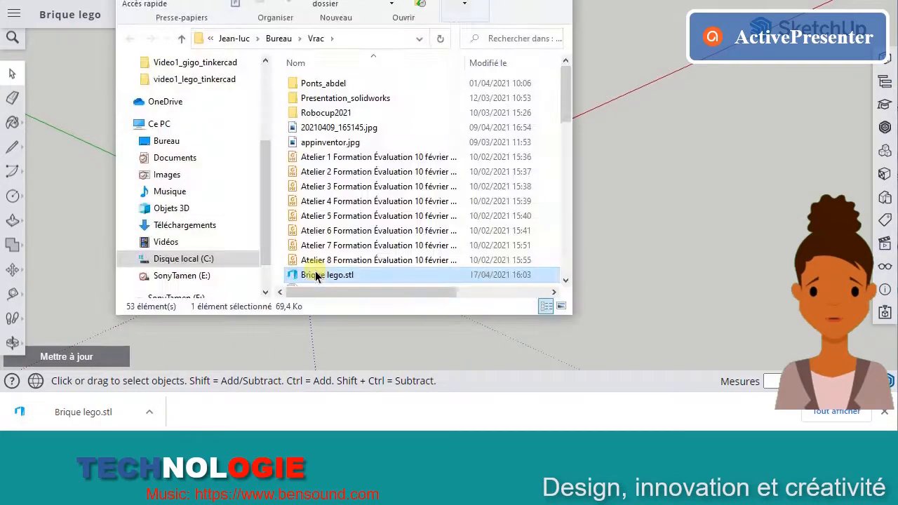
pyautogui.doubleClick(326, 275)
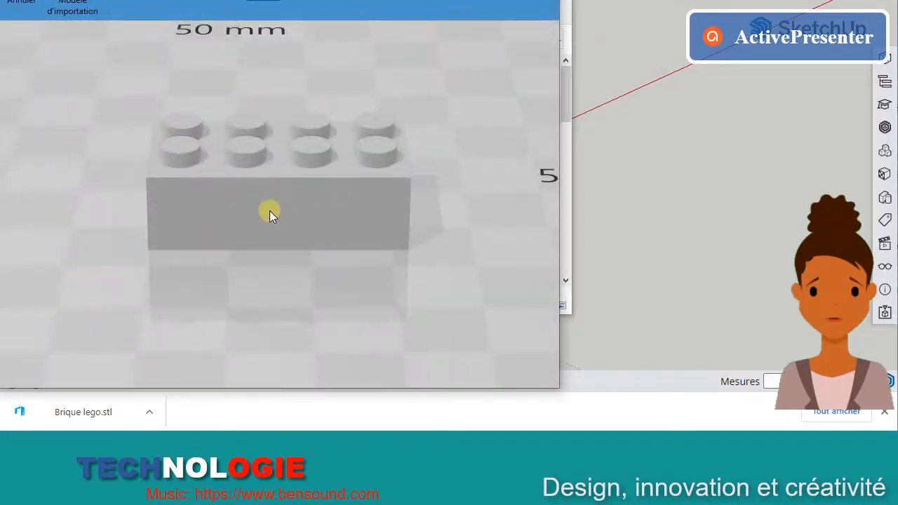
pyautogui.moveTo(272, 214); pyautogui.dragTo(333, 206)
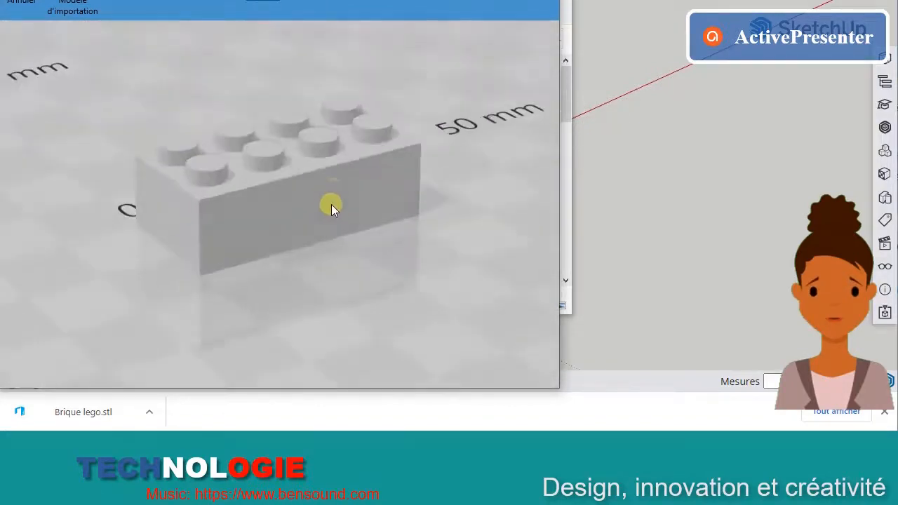
pyautogui.click(544, 1)
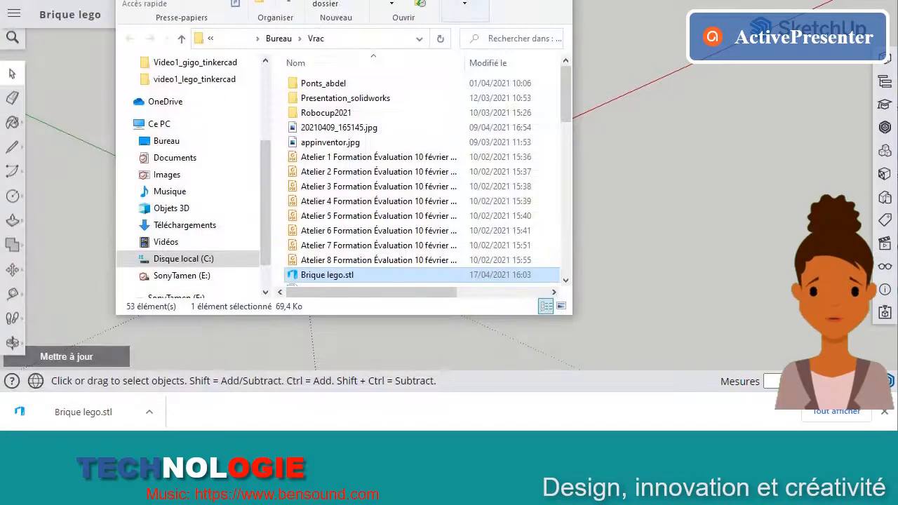
pyautogui.click(501, 1)
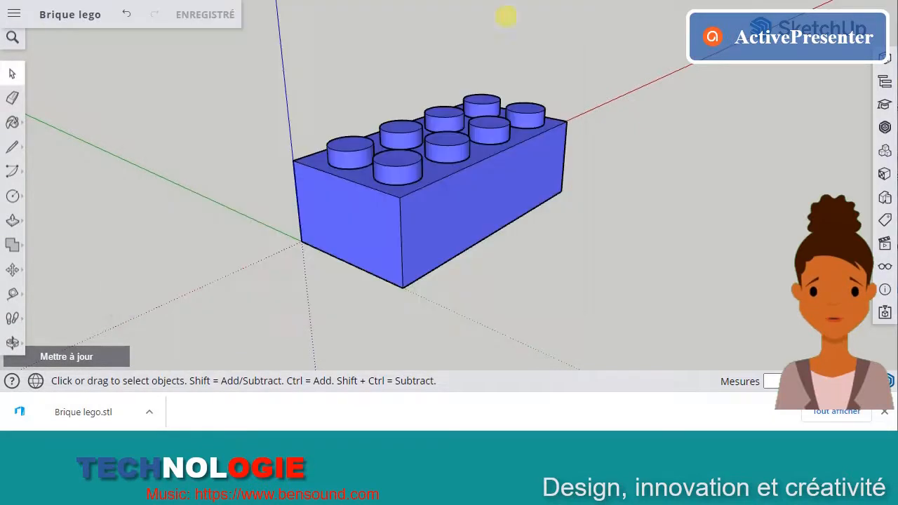